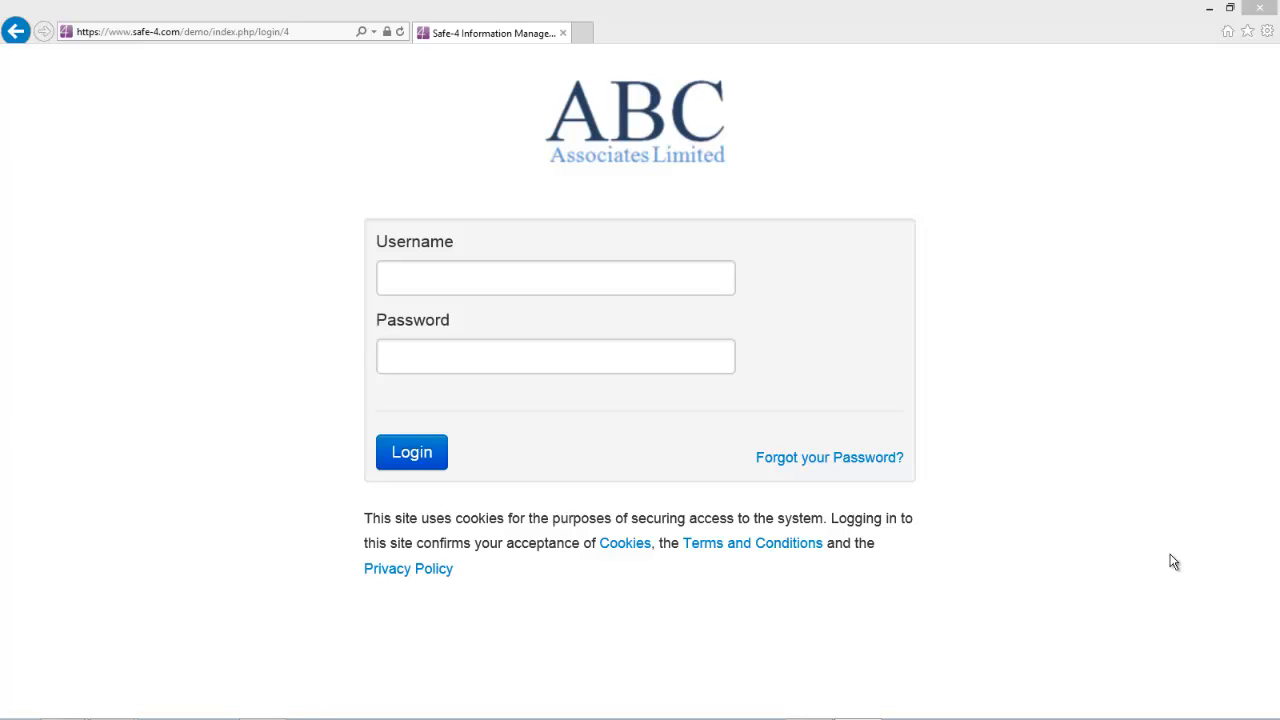
- Enter the provider's username and password and submit the login
click(438, 283)
text(a)
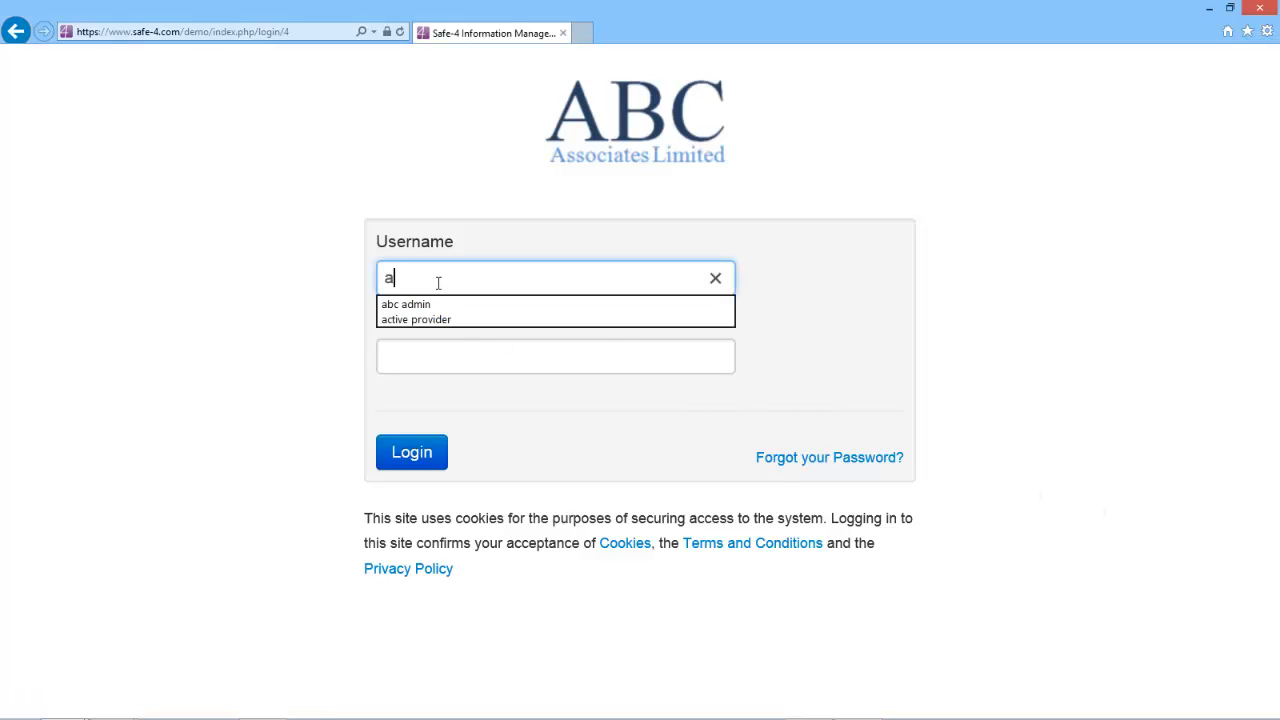
text(bc provider)
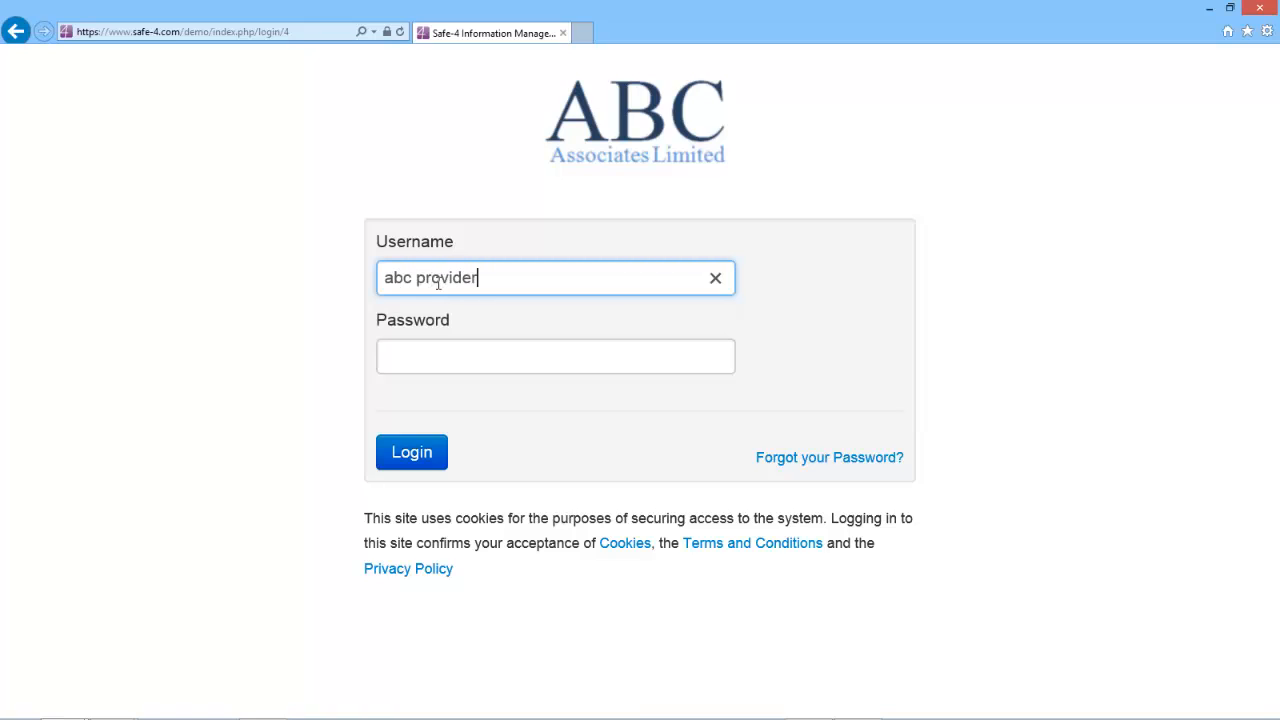
key(Tab)
text(•••••••)
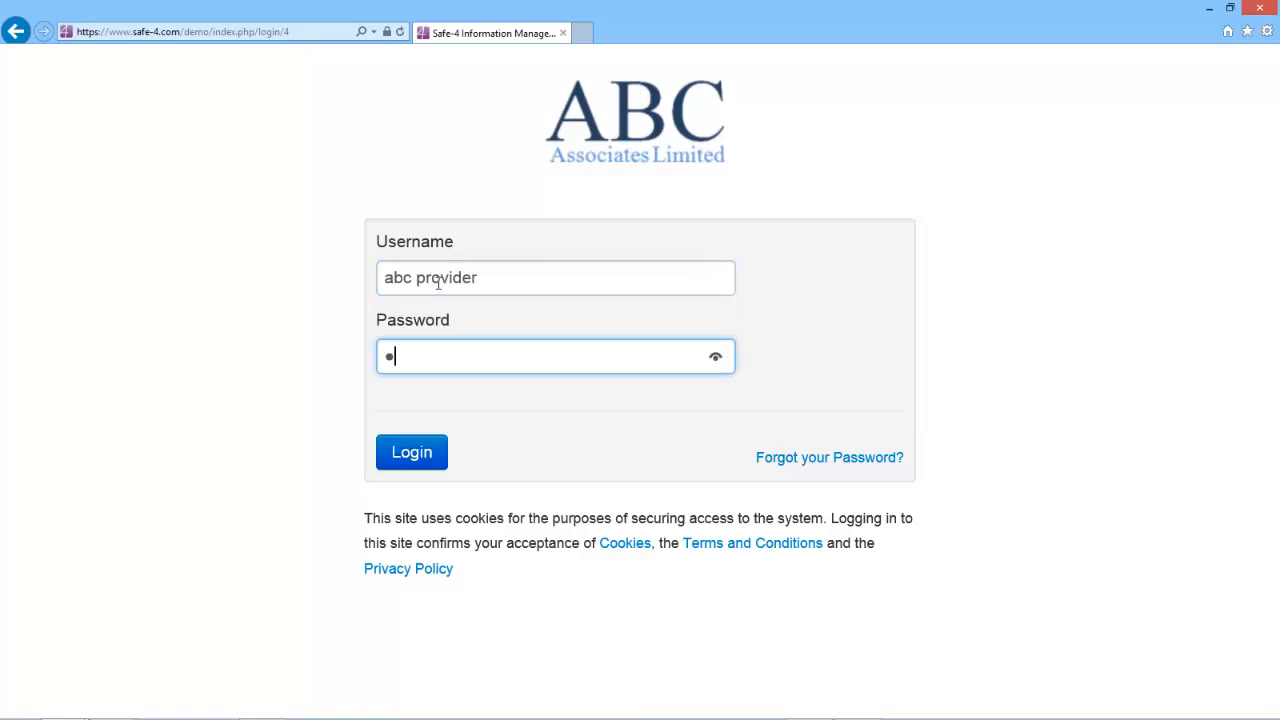
text(•)
key(Return)
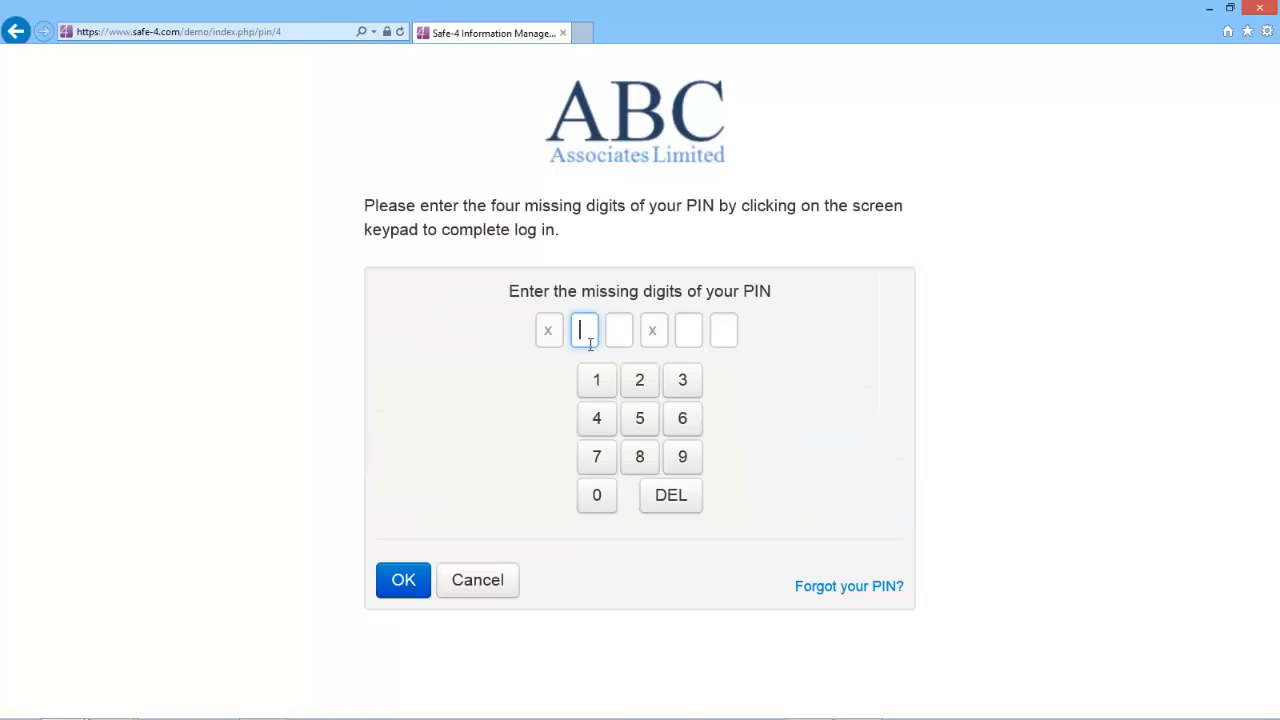
- Complete the PIN check with the four missing digits to reach Manage Clients
click(642, 389)
click(684, 389)
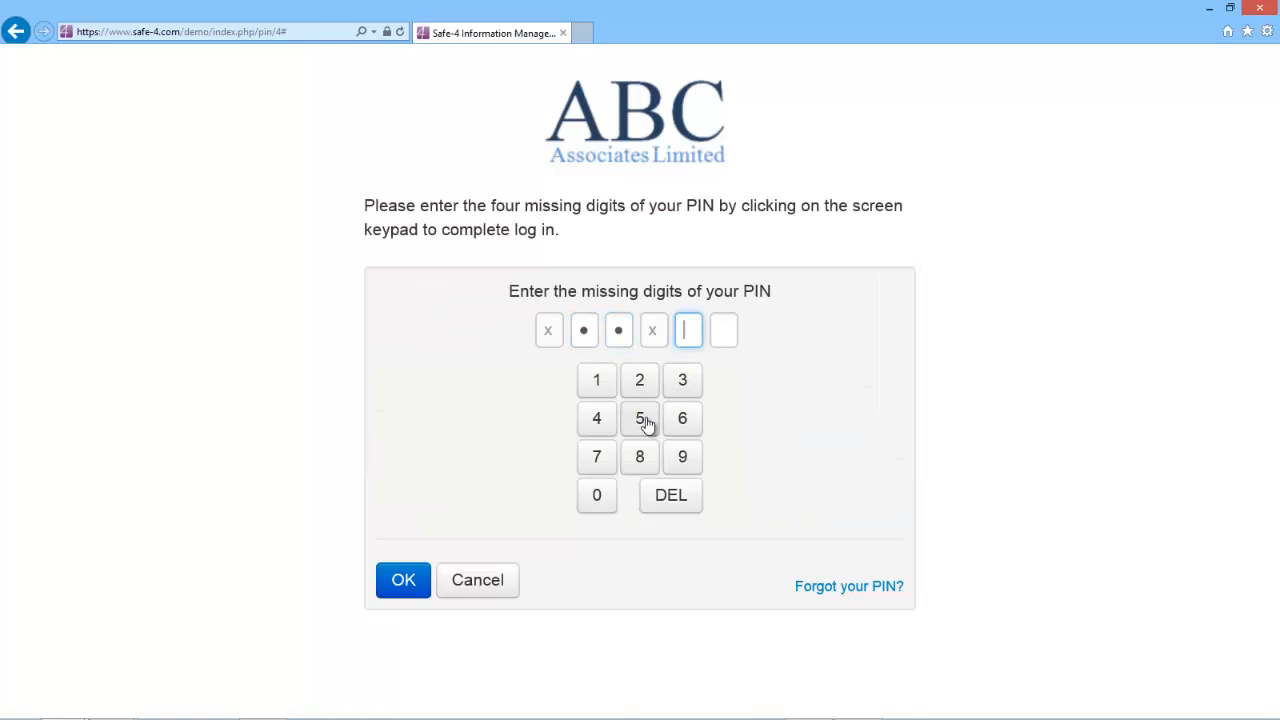
click(649, 421)
click(685, 424)
click(406, 580)
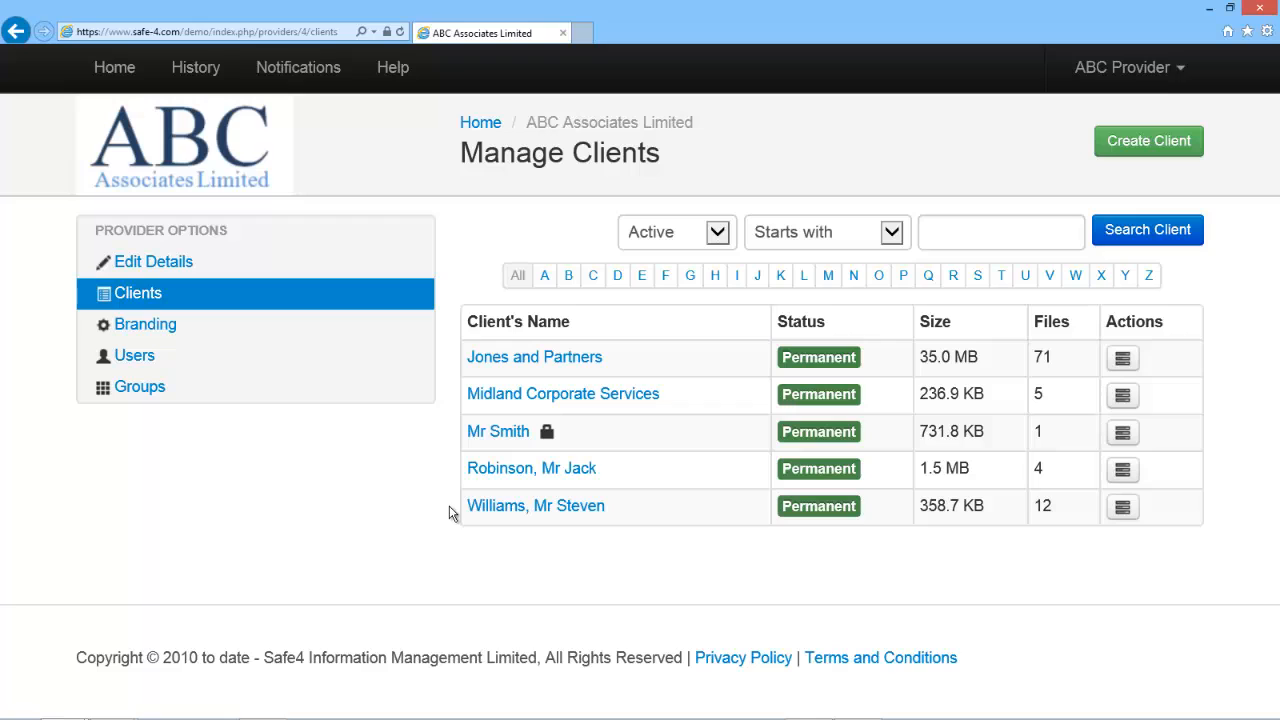
- Open the last-listed client's file area and select the root My Inheritance Information folder
click(537, 507)
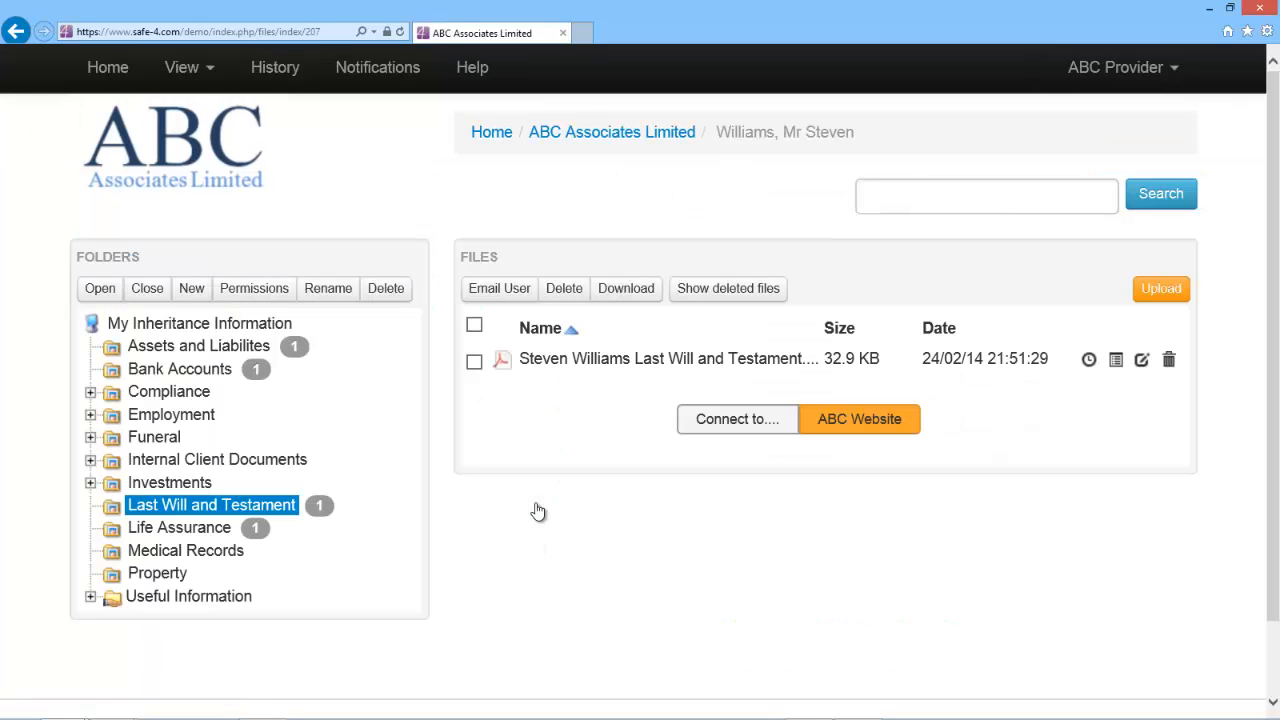
click(226, 328)
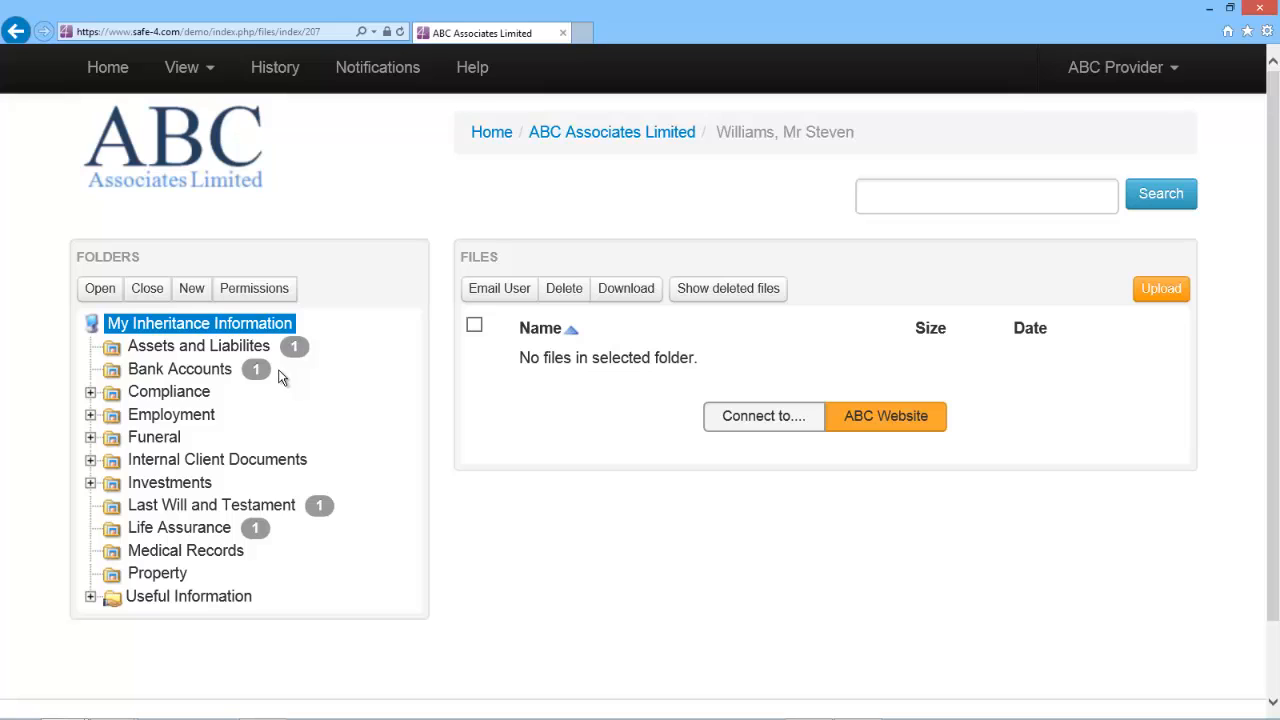
- Expand and collapse all tree folders, reviewing the Internal Client Documents and Compliance folder info
click(102, 290)
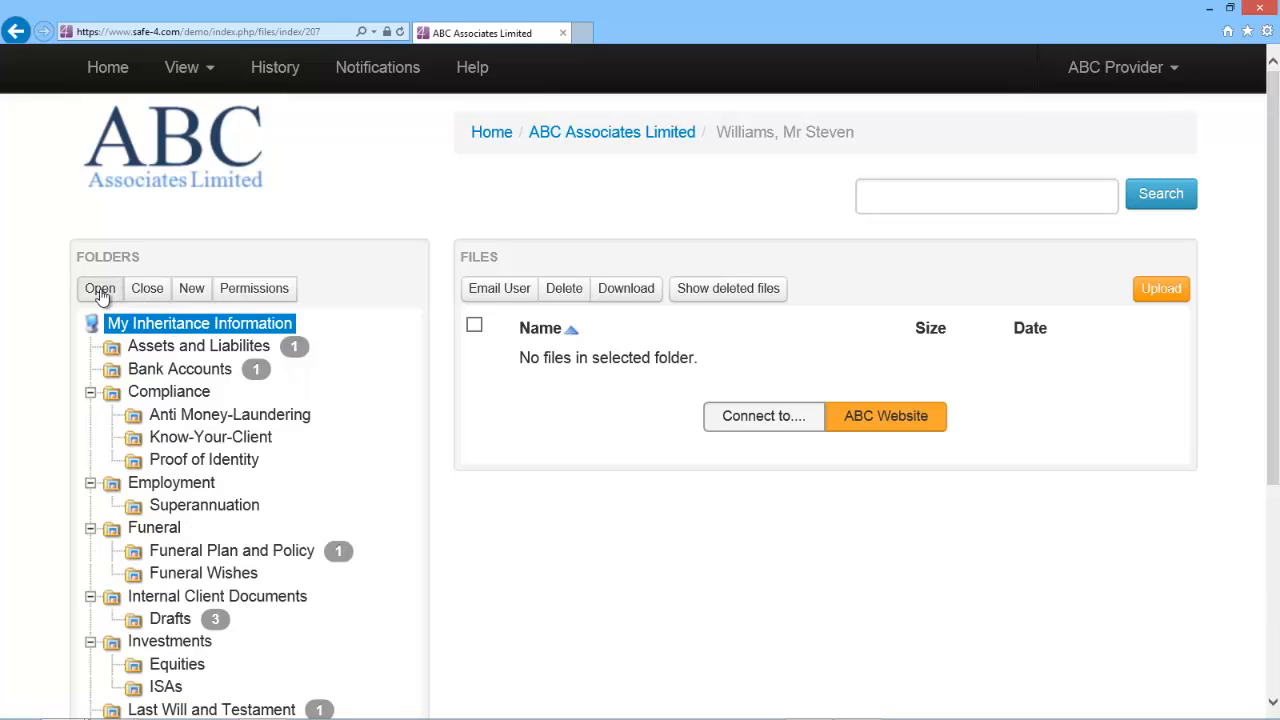
click(152, 289)
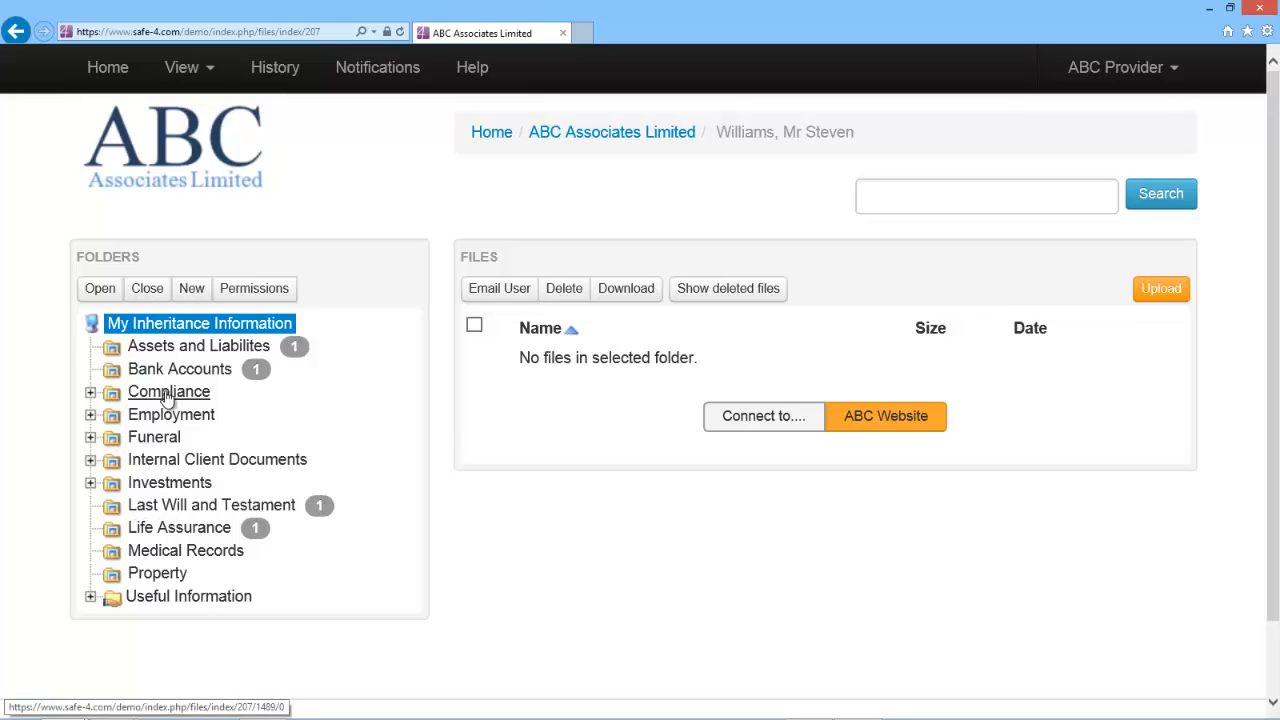
mouse_move(167, 398)
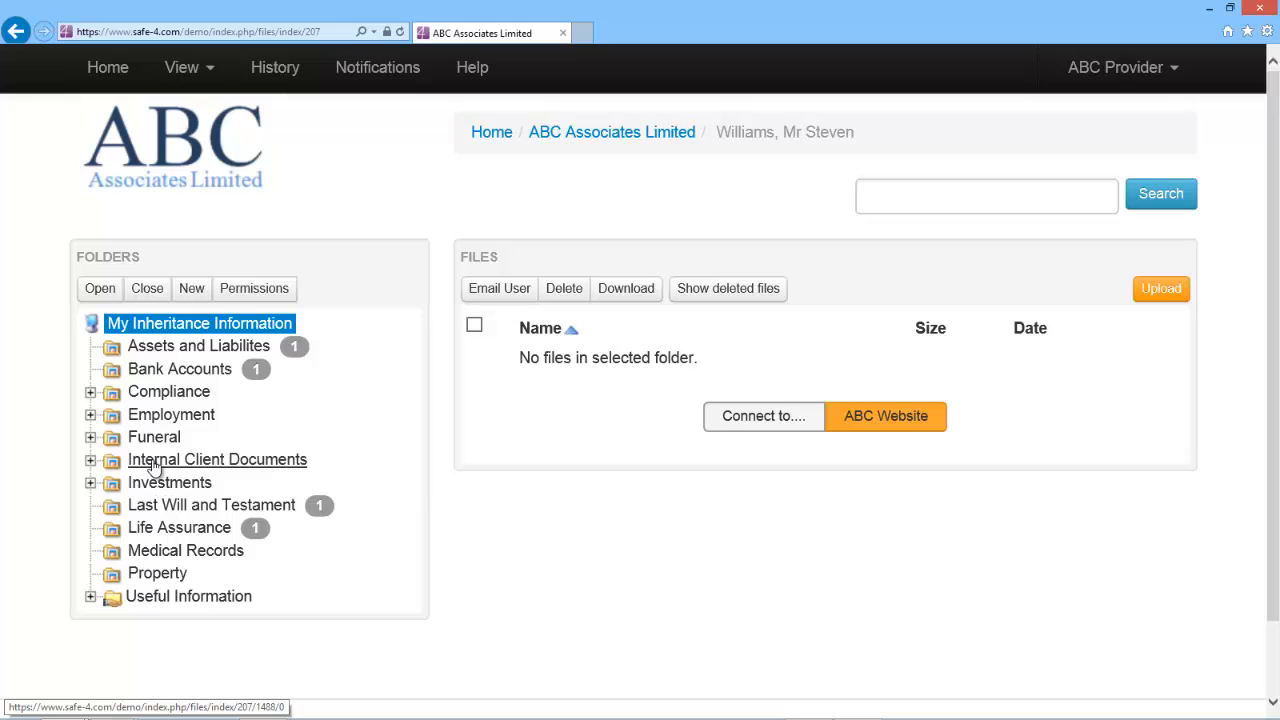
mouse_move(155, 466)
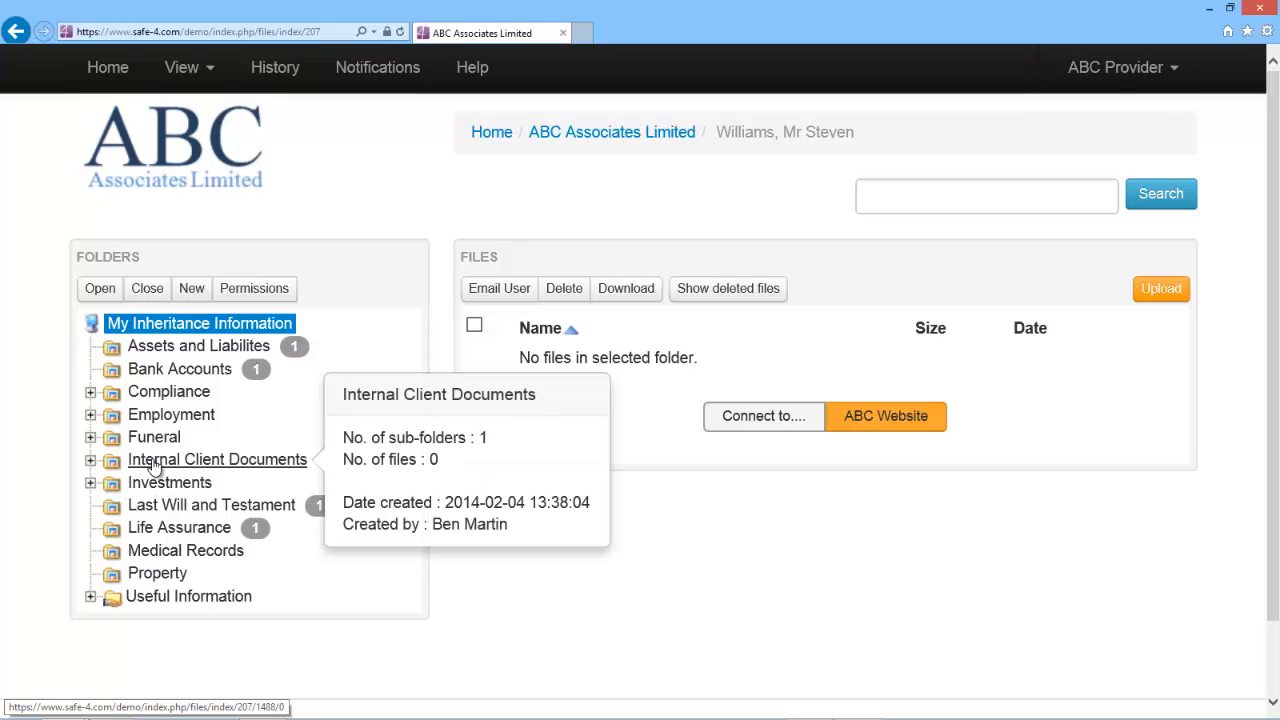
- Open the Last Will and Testament folder and review the will PDF's audit log
click(178, 510)
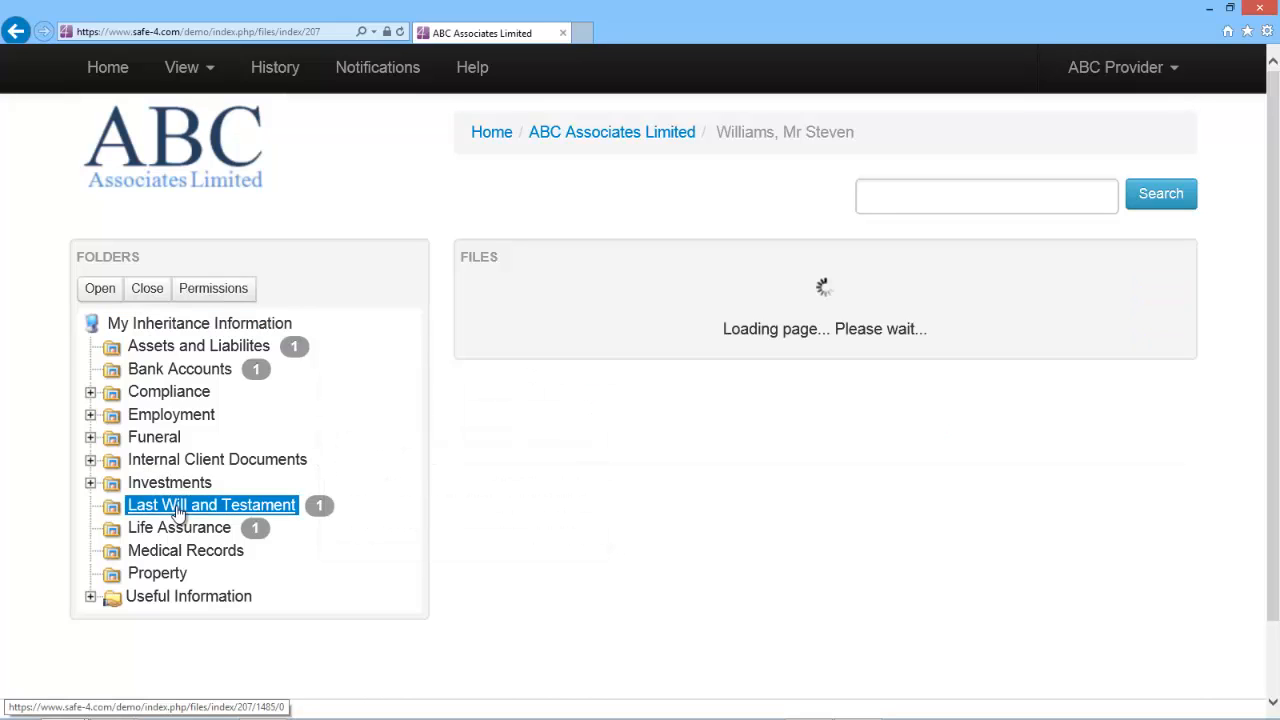
mouse_move(178, 511)
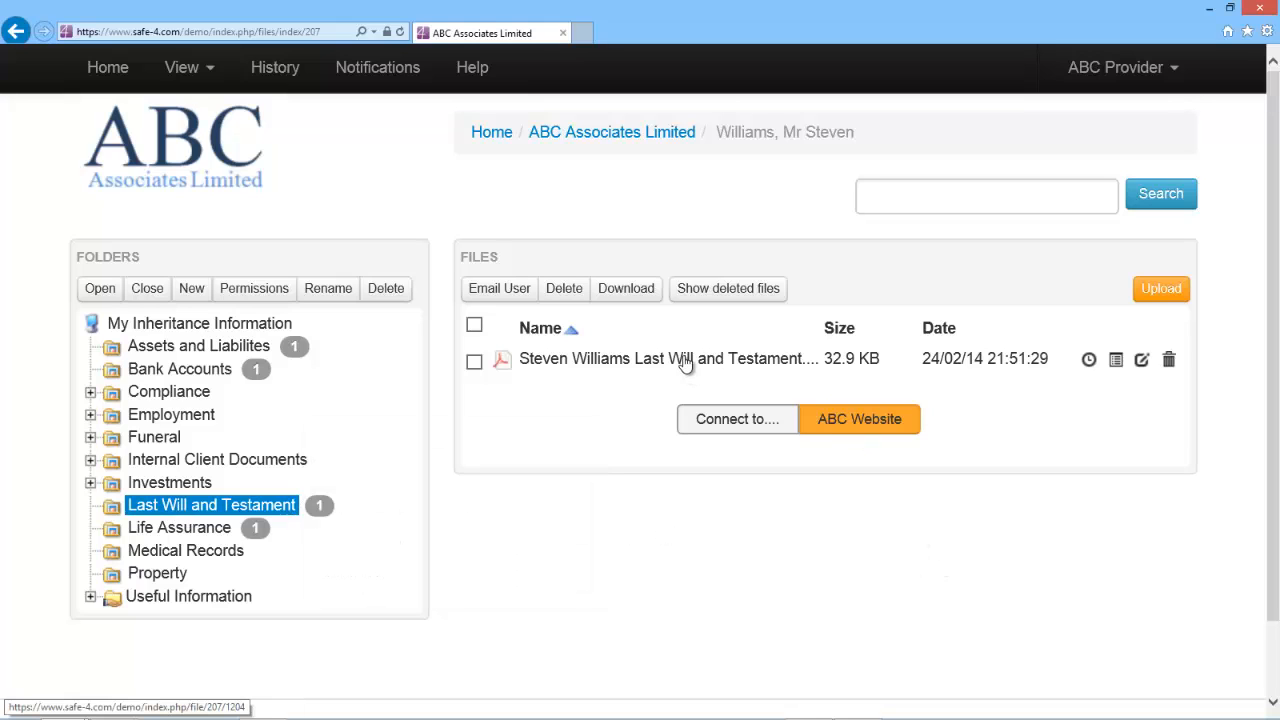
click(1115, 364)
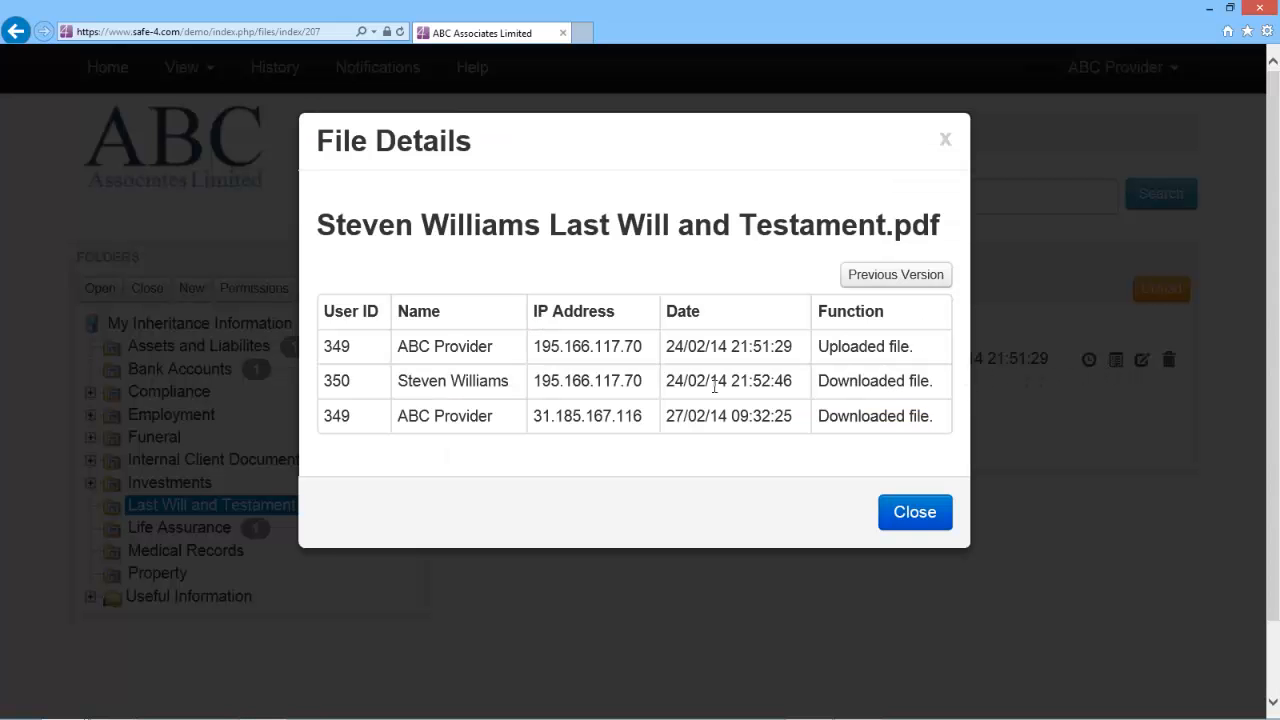
click(915, 512)
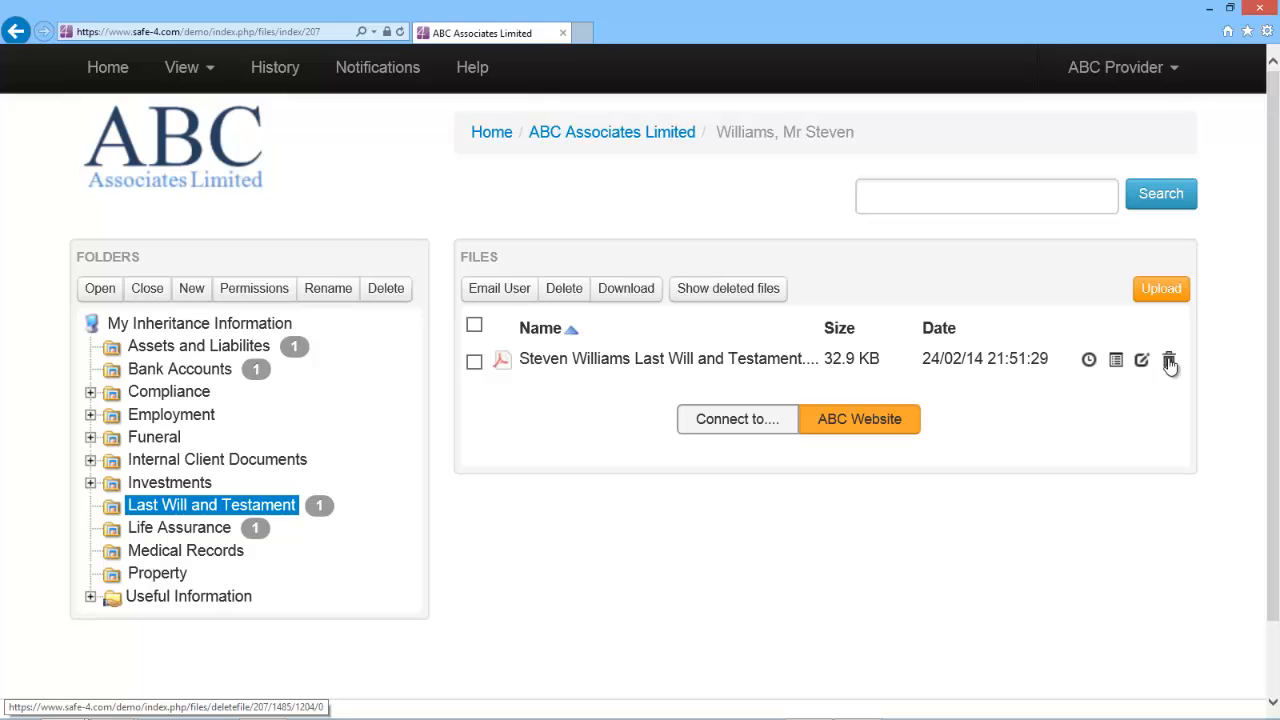
- View the will PDF, then recheck its audit log for the new download
click(592, 359)
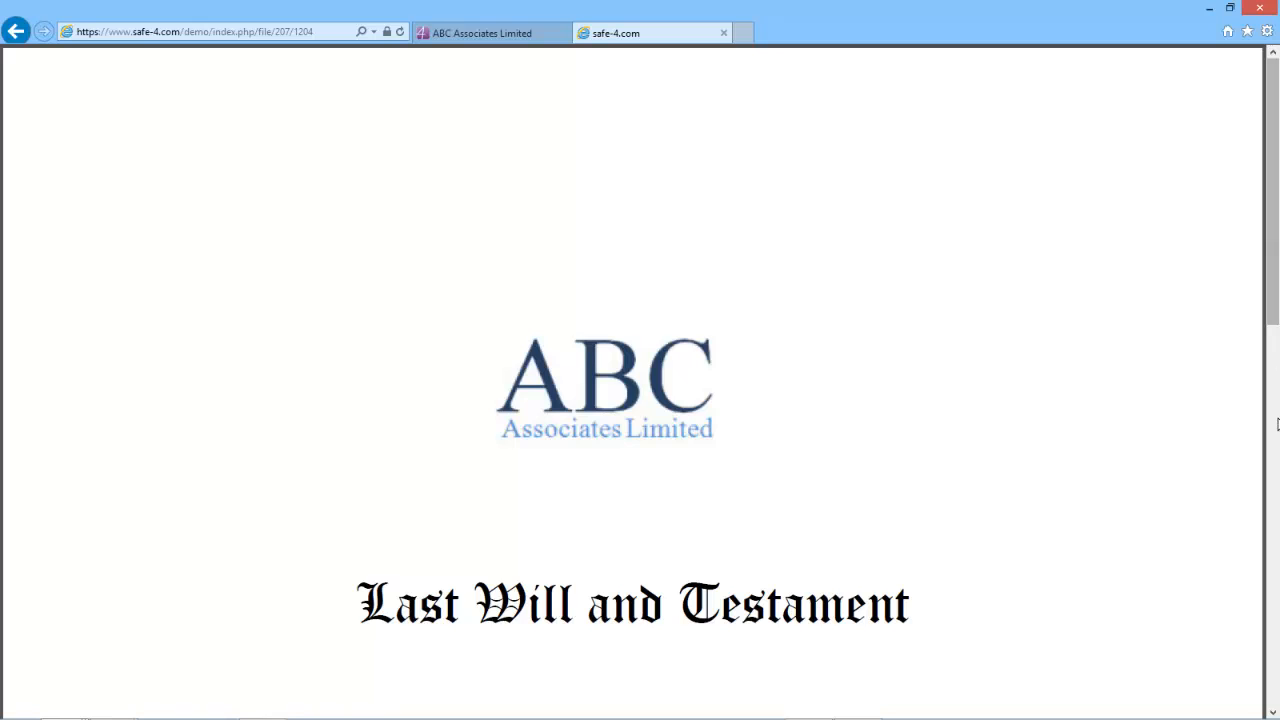
click(725, 33)
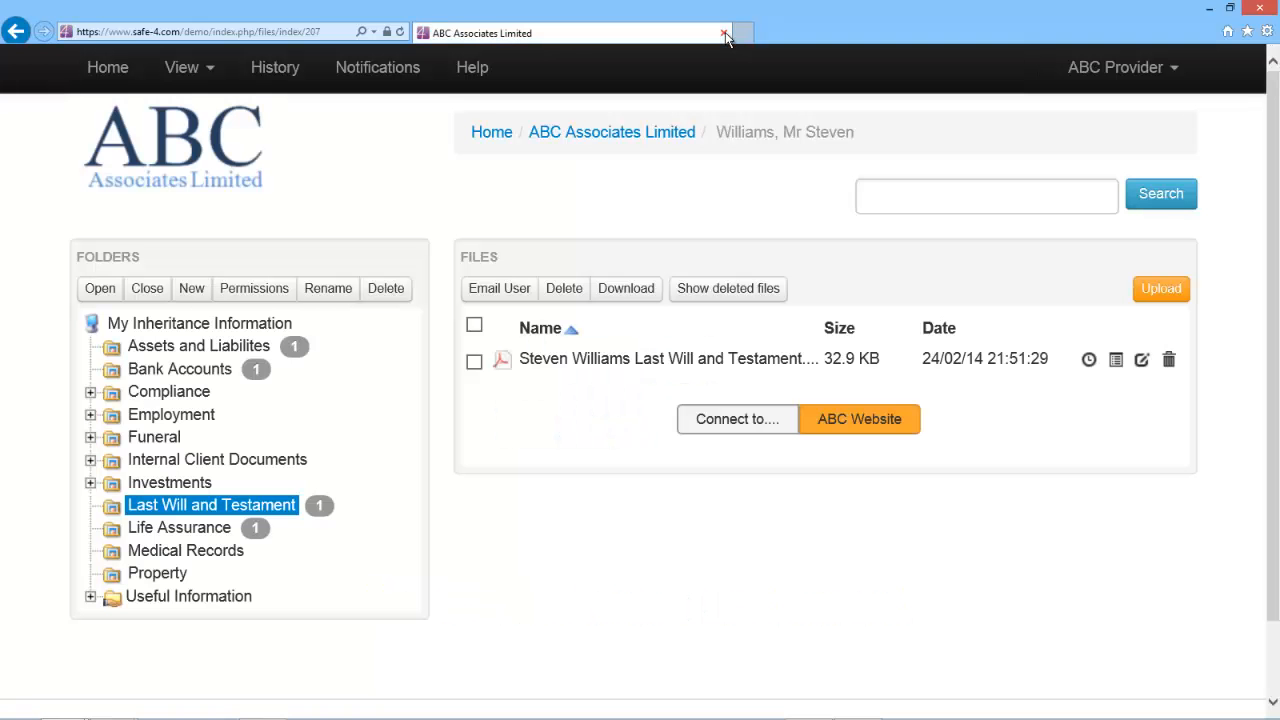
click(1116, 362)
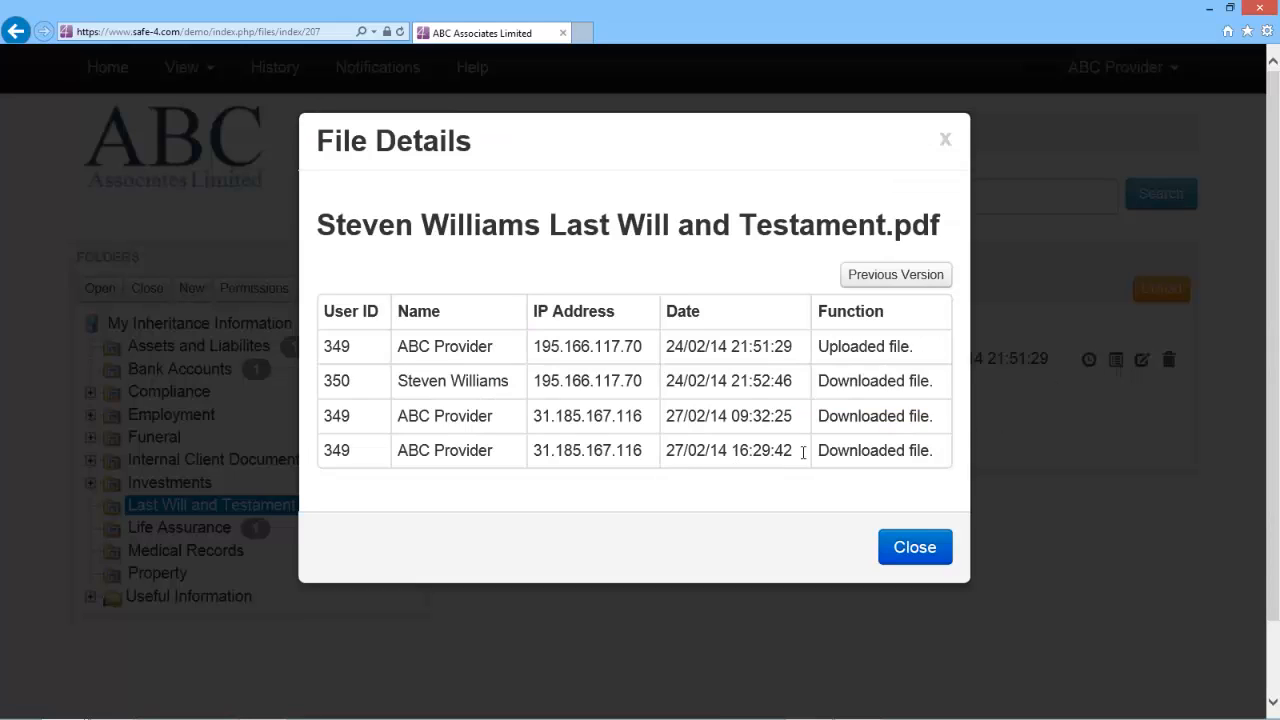
click(908, 546)
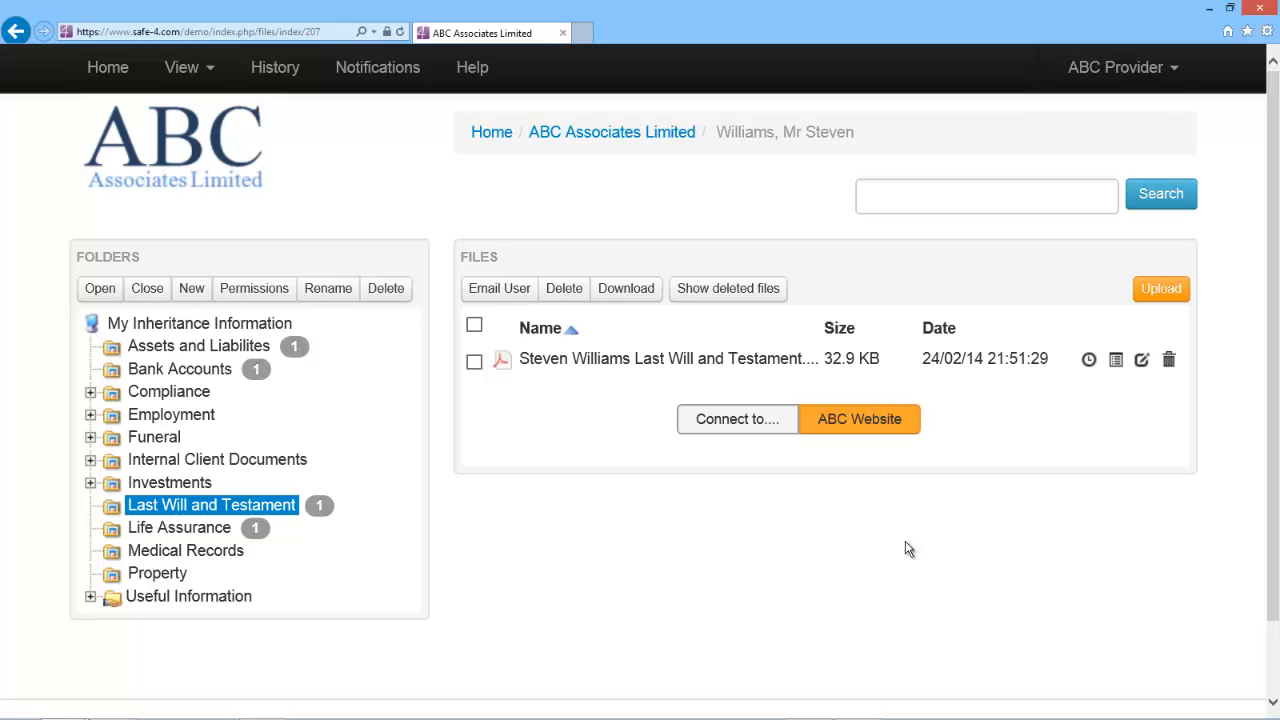
- Upload the will PDF into Last Will and Testament, then show and hide its earlier versions
click(1158, 289)
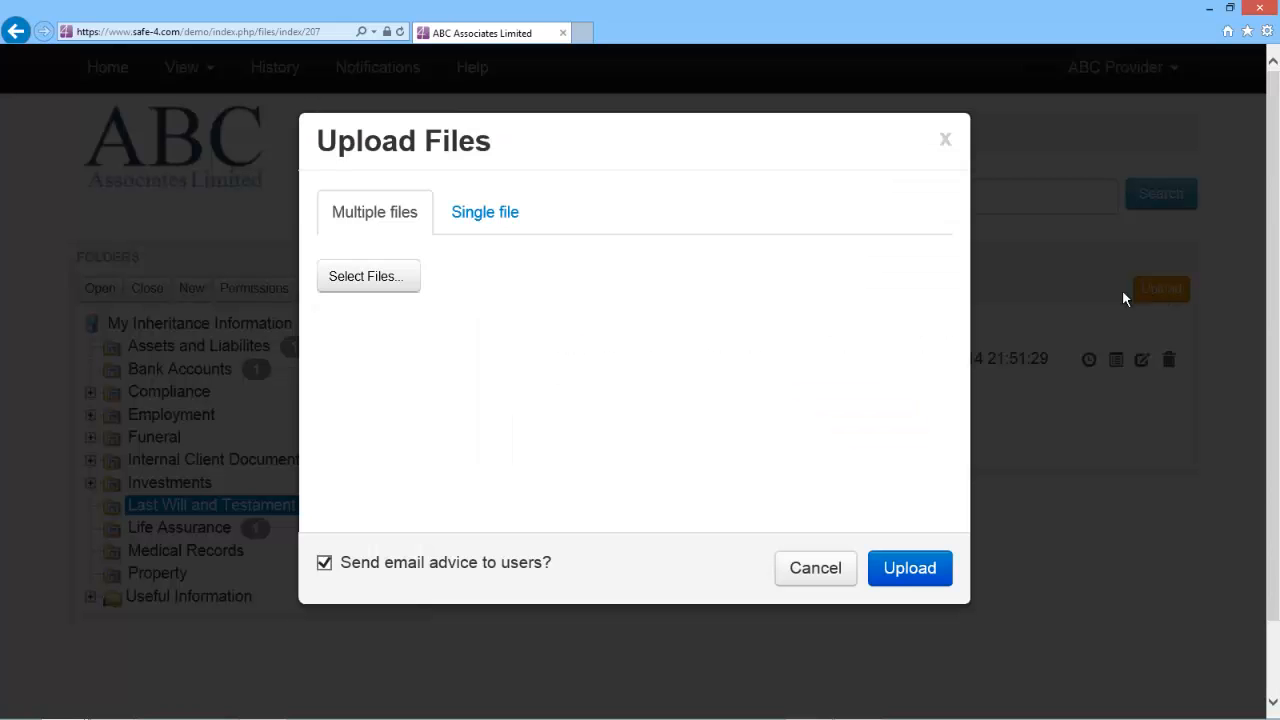
click(361, 280)
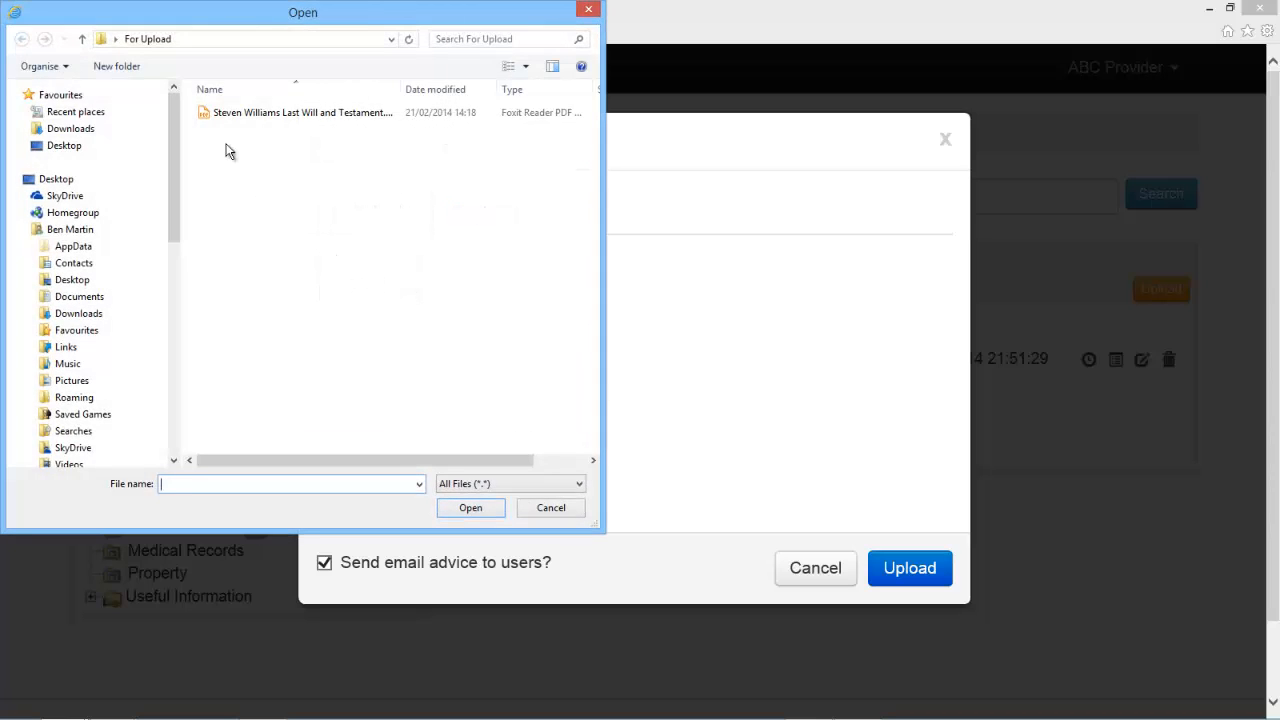
click(206, 114)
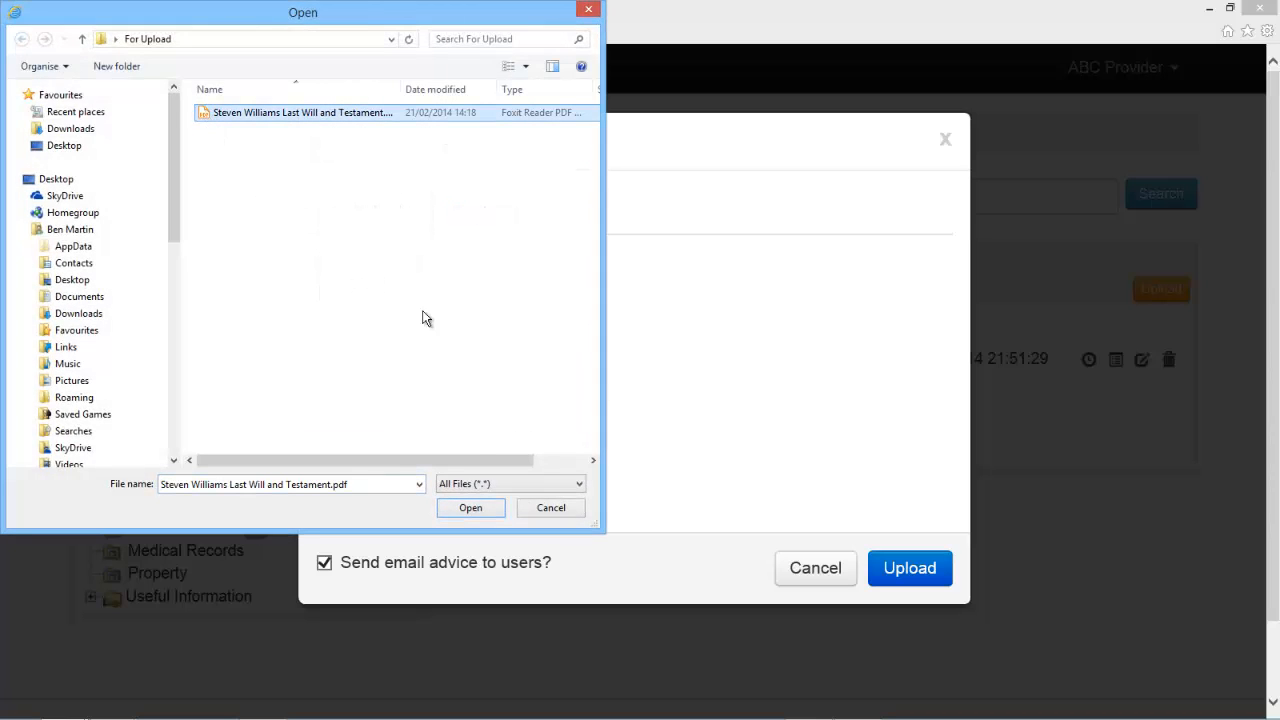
click(489, 509)
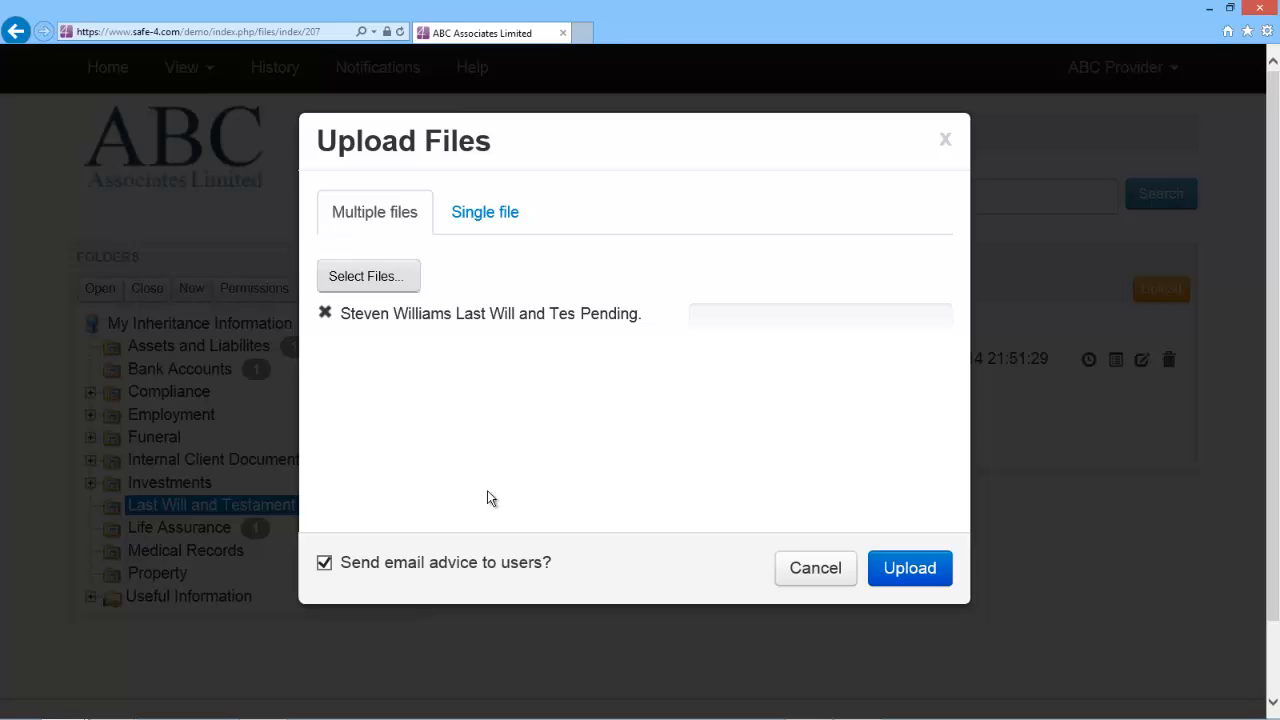
click(905, 570)
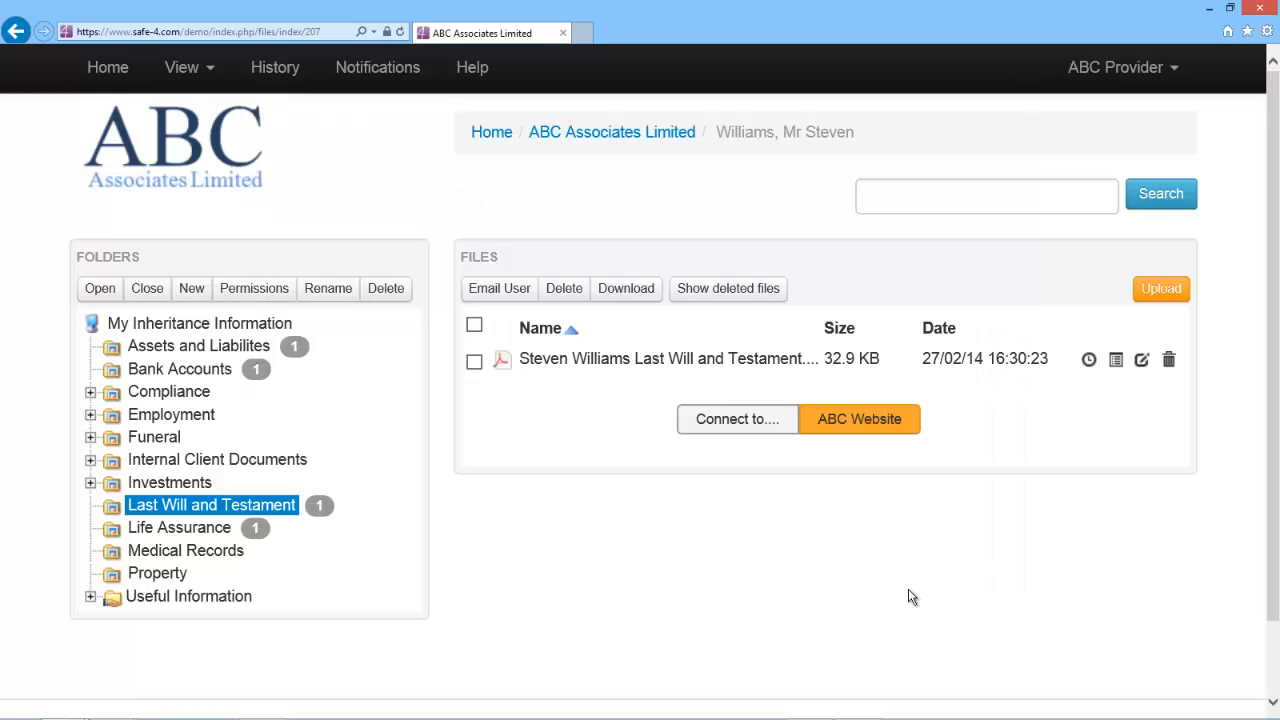
click(1089, 360)
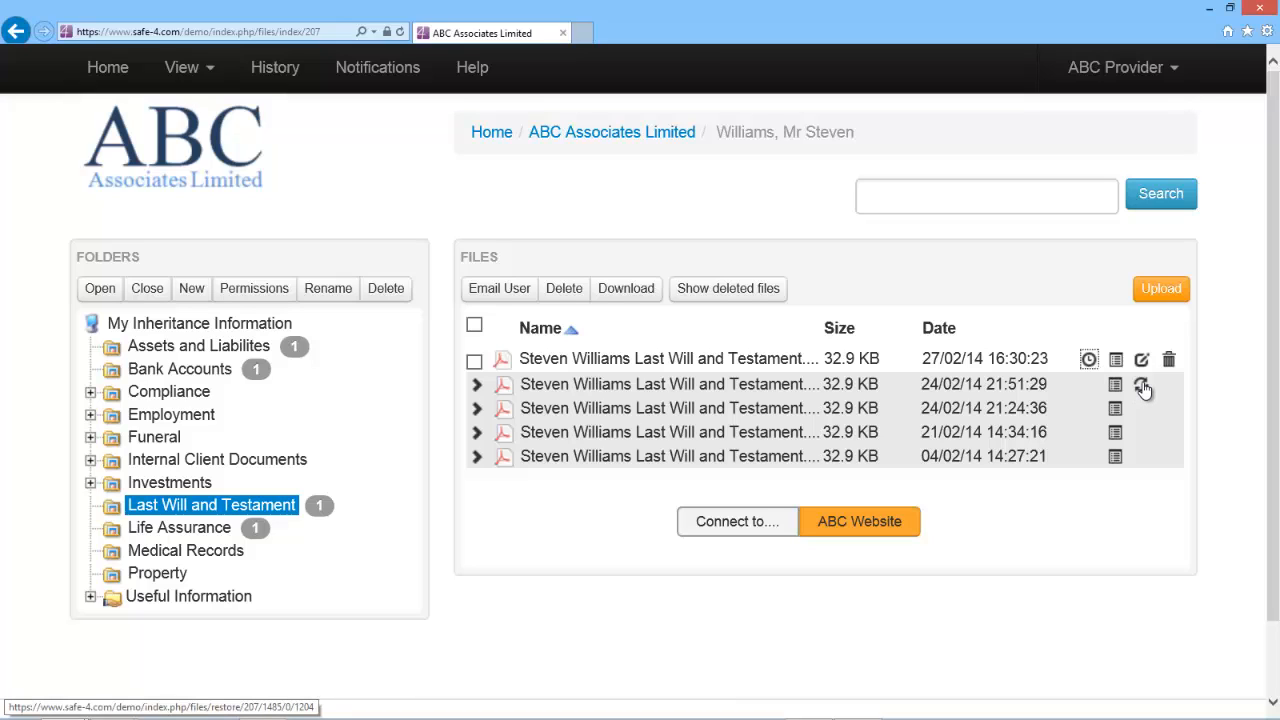
click(1089, 360)
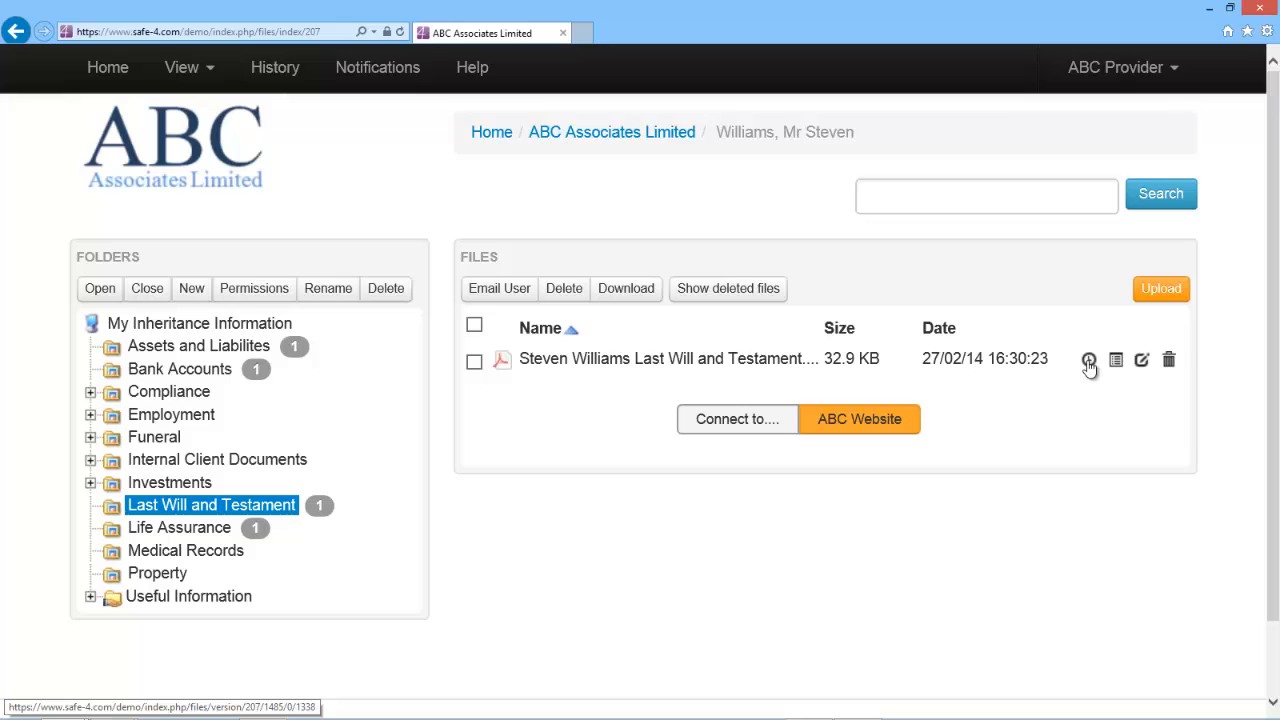
- Log out of the provider account and log in with the client's username and password
click(1123, 68)
click(1062, 184)
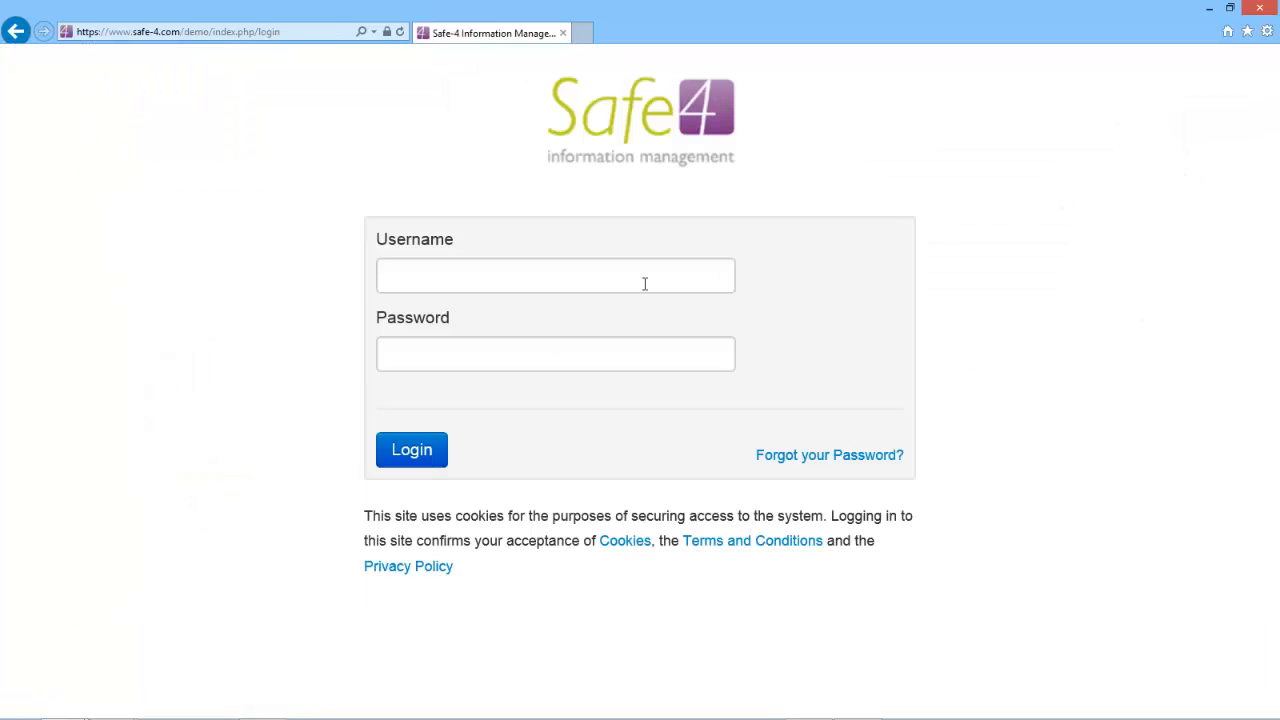
click(620, 281)
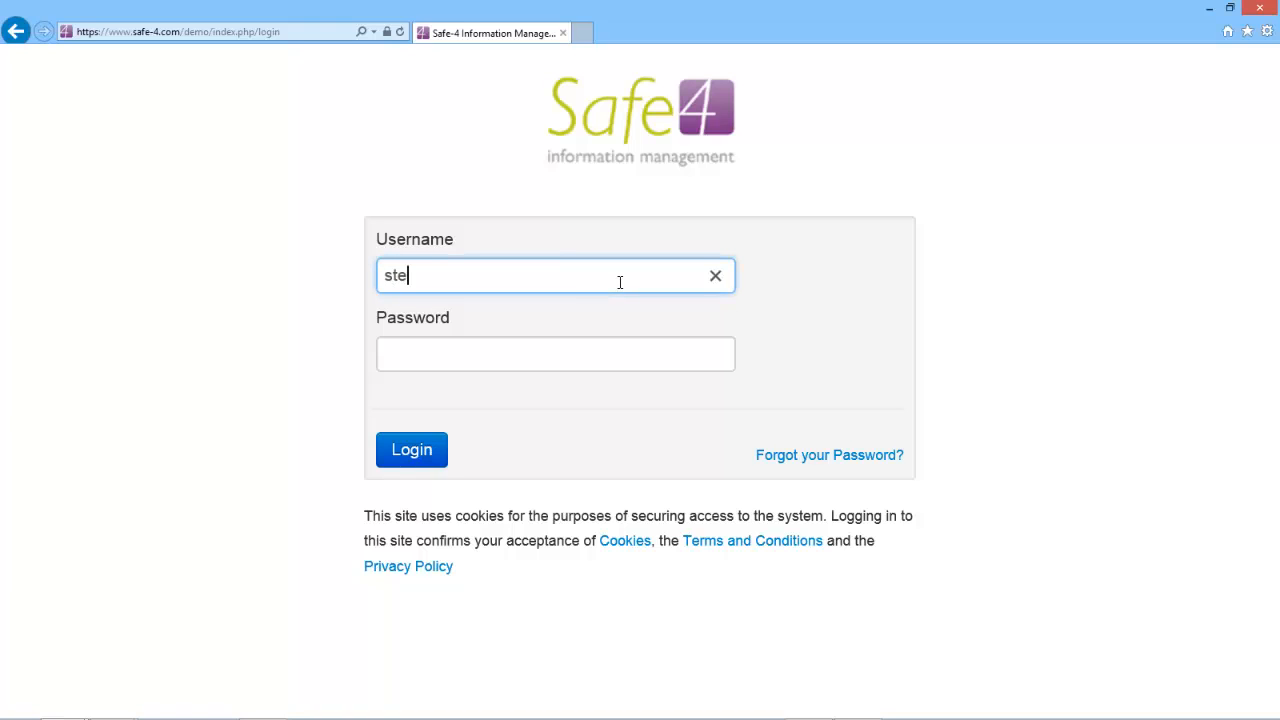
key(Tab)
text(******)
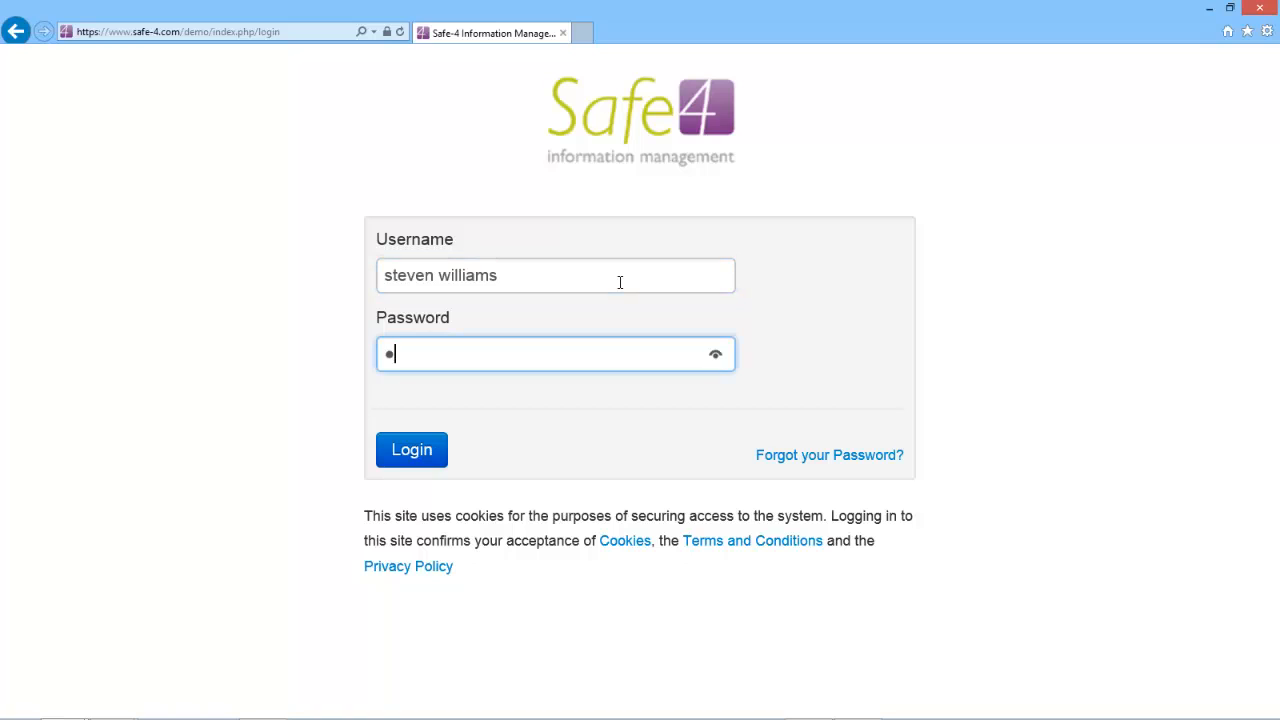
text(***)
key(Return)
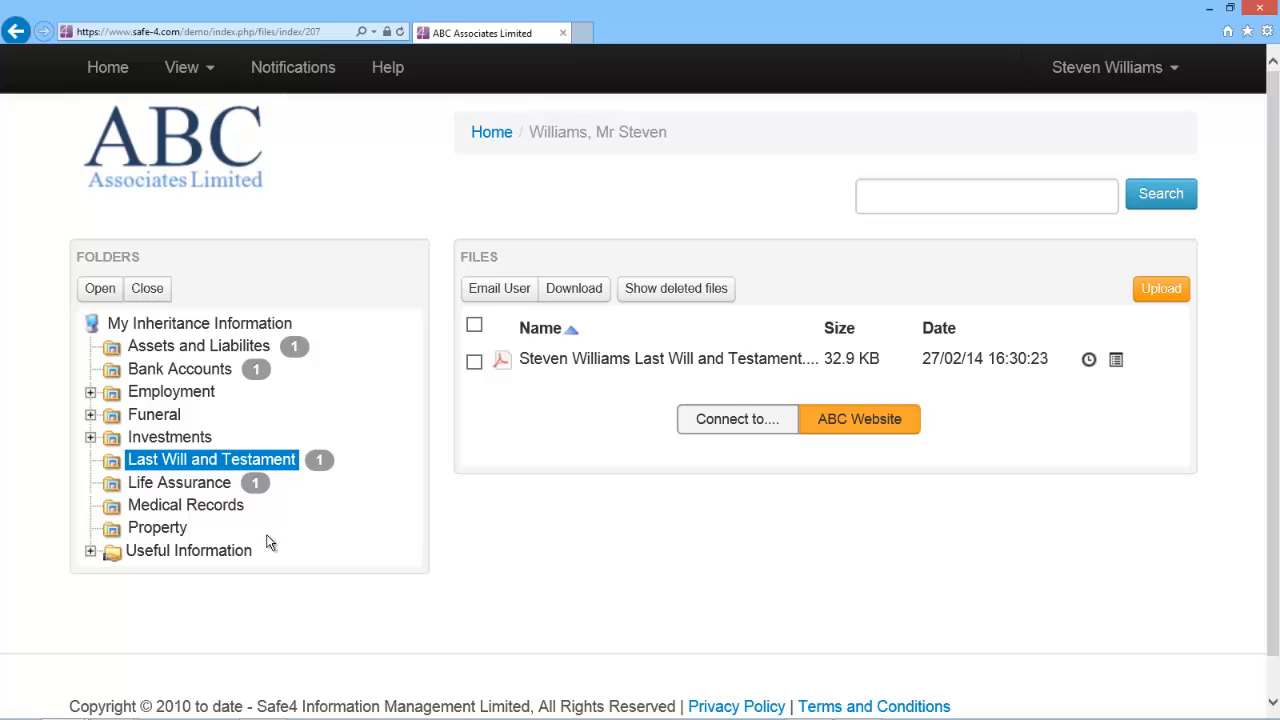
- Browse Life Assurance, then open Assets and Liabilites showing its 17.5 KB register
click(190, 486)
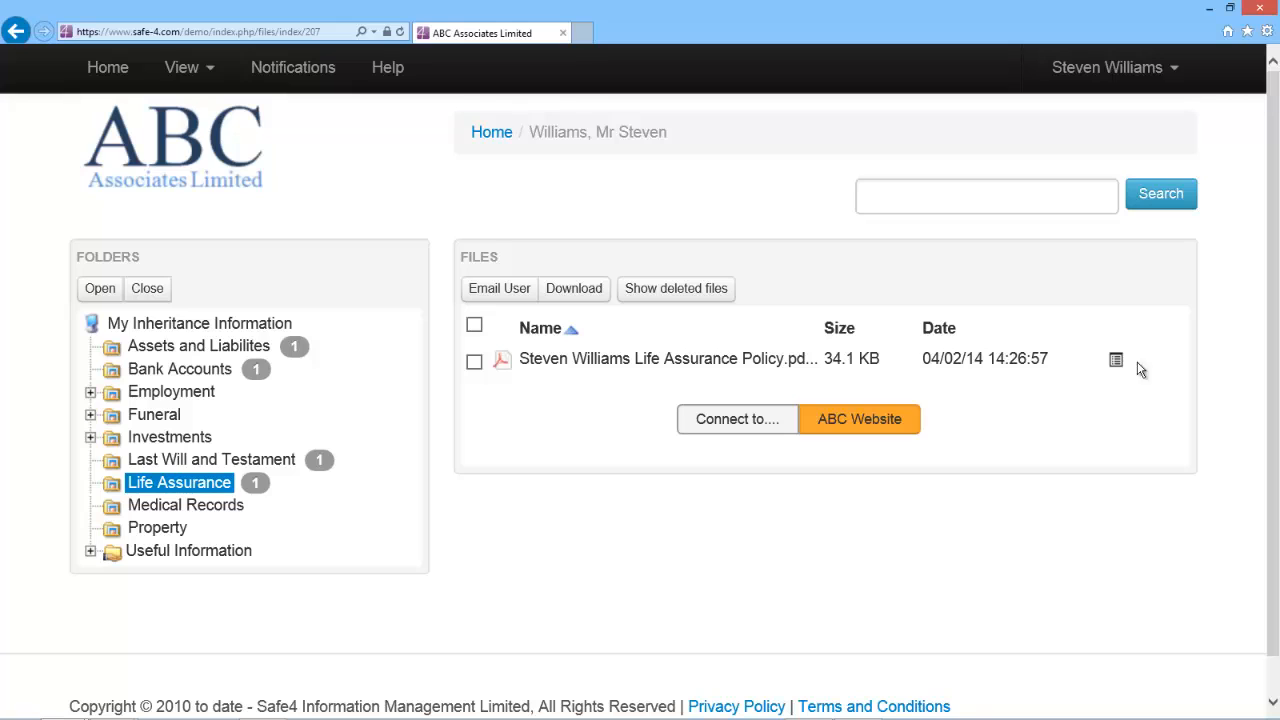
mouse_move(197, 352)
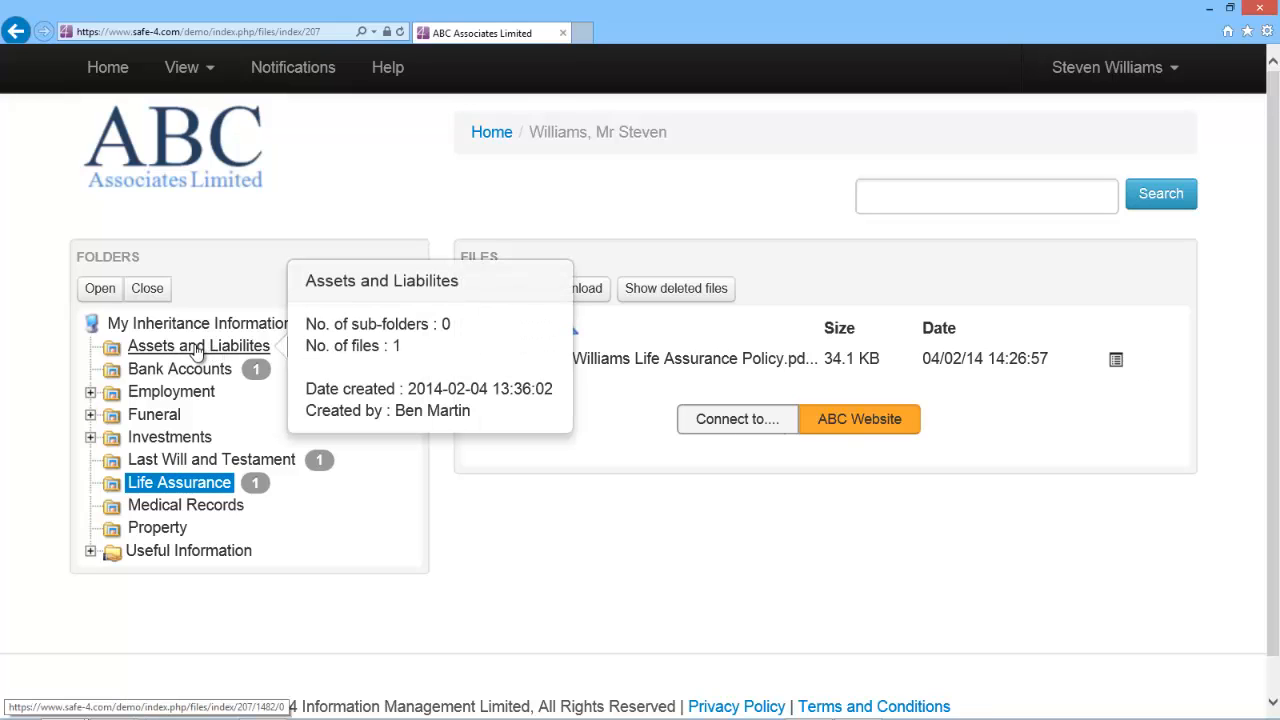
click(197, 350)
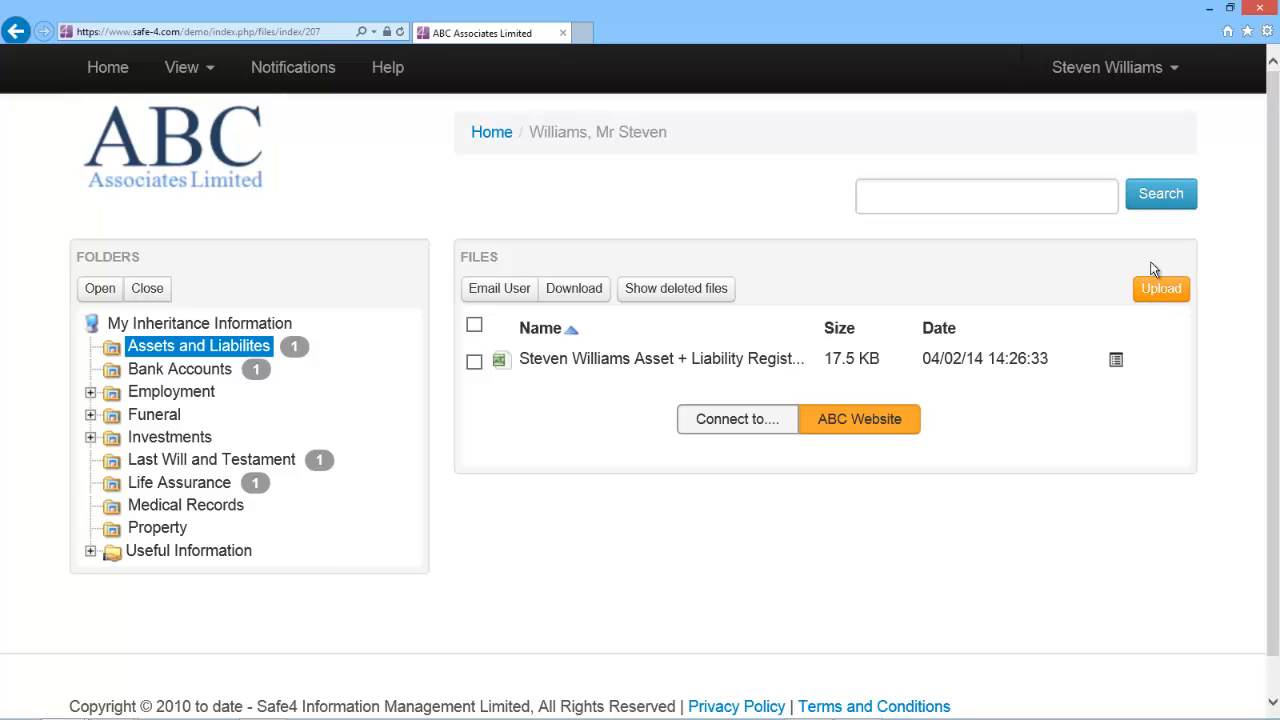
- Open Last Will and Testament, read through the will PDF, and close it
click(275, 462)
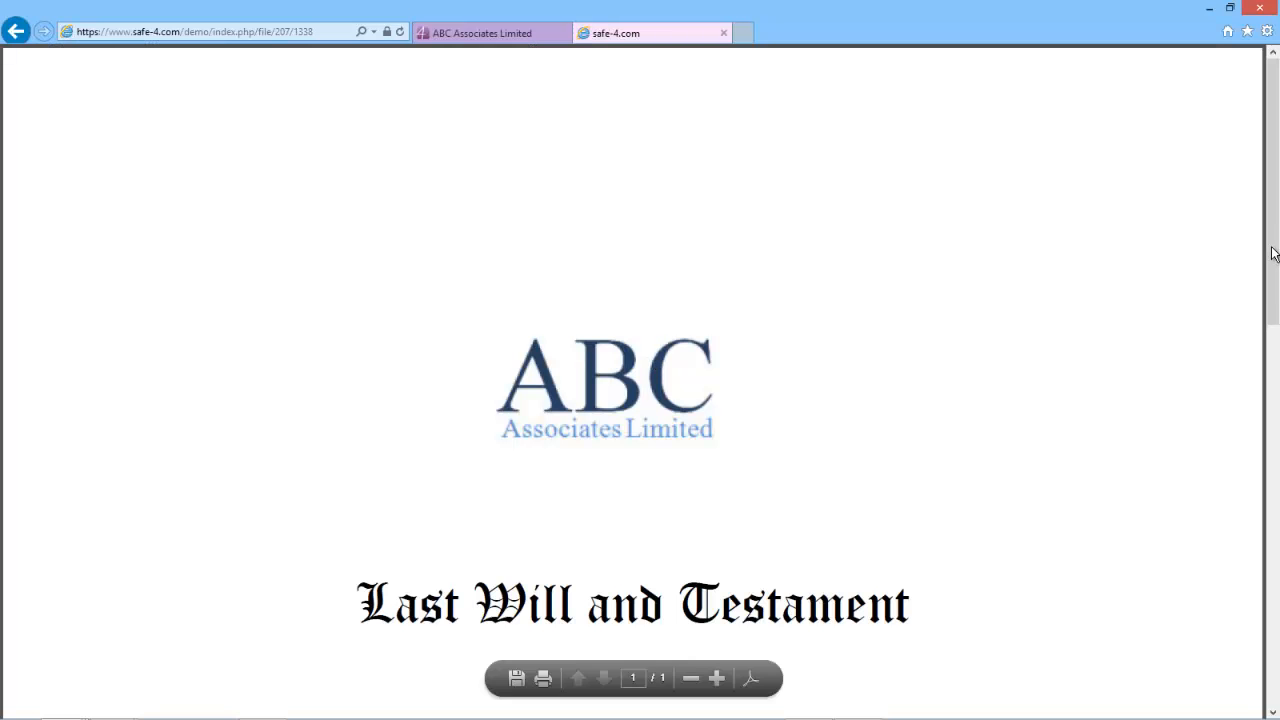
scroll(1274, 258, down, 1)
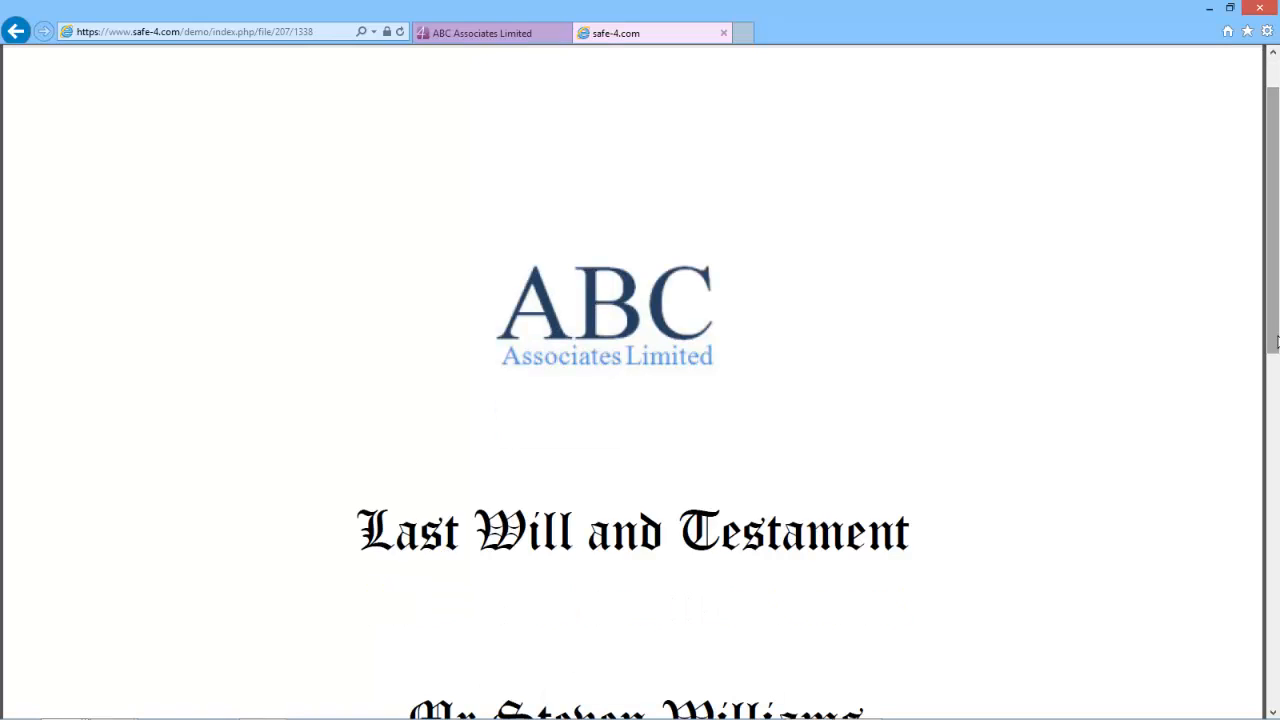
click(723, 33)
click(474, 361)
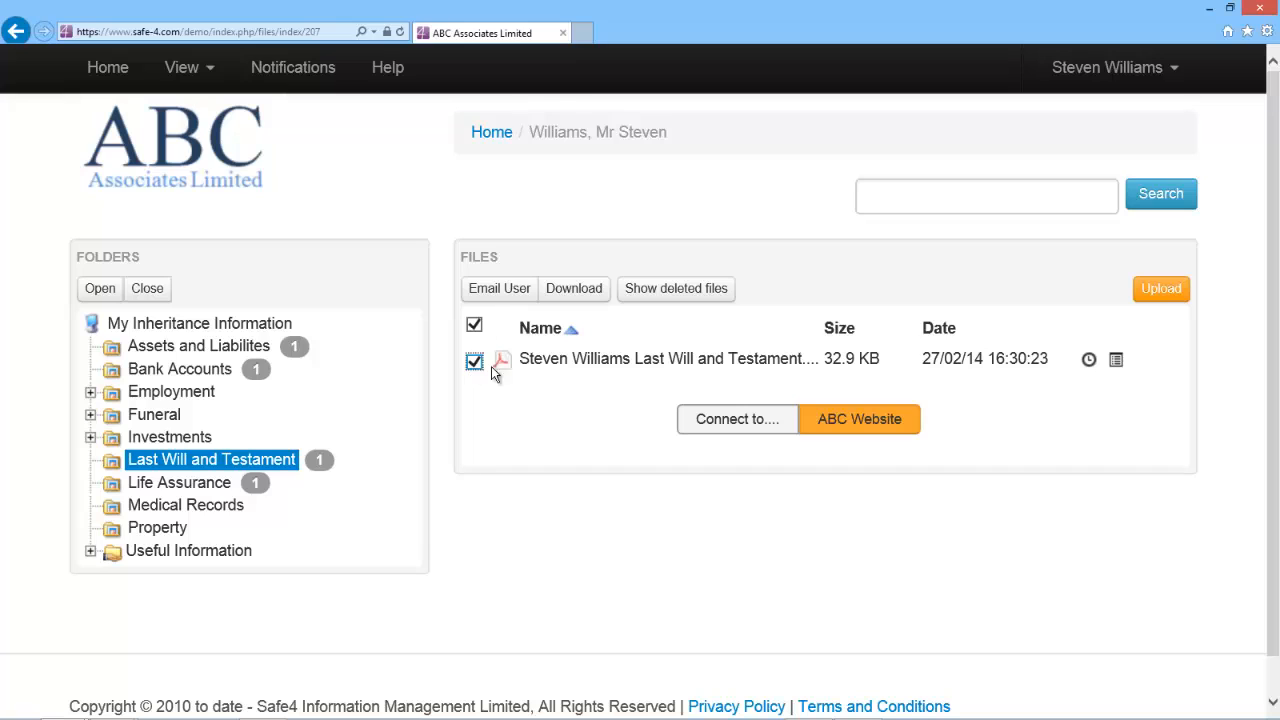
click(497, 290)
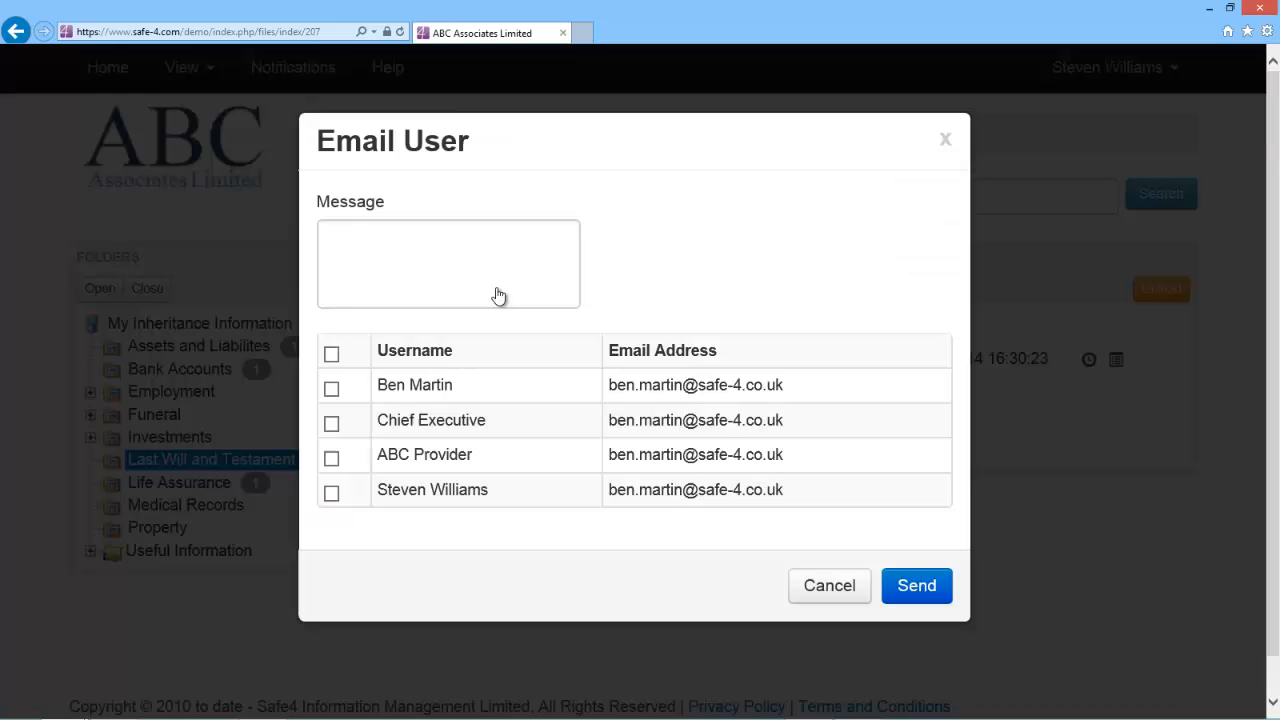
click(331, 459)
click(364, 279)
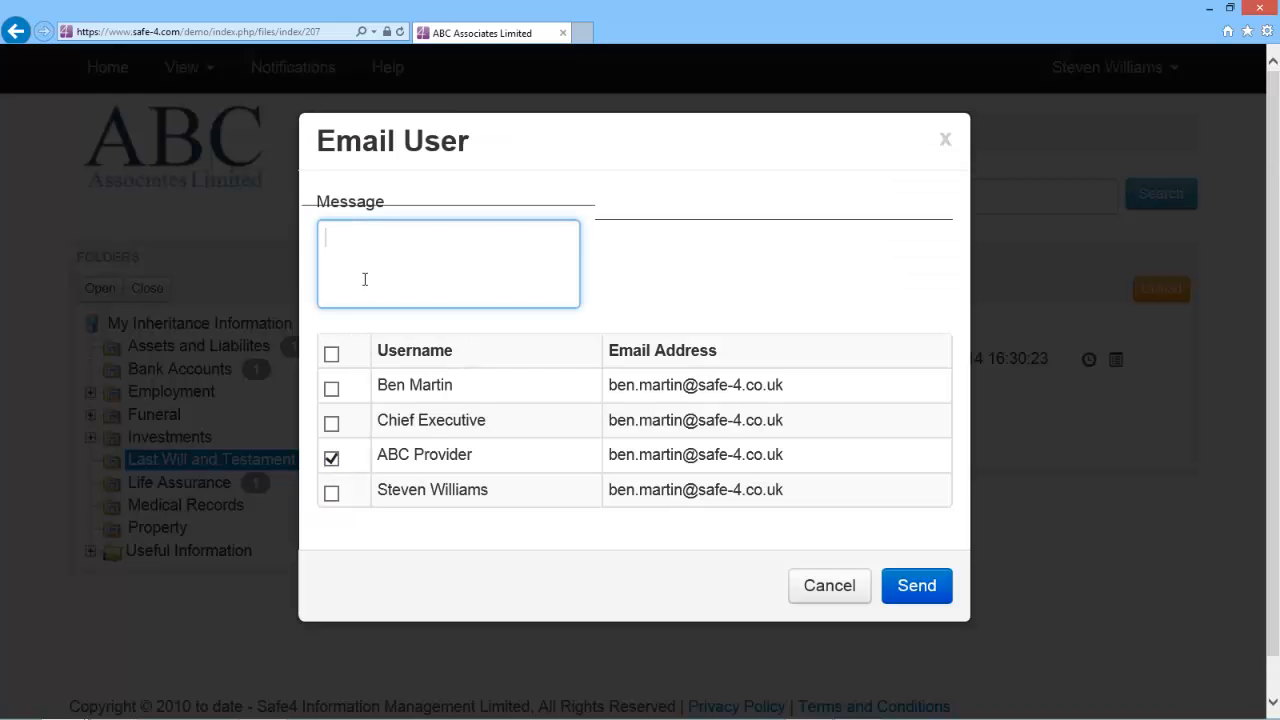
text(Ques)
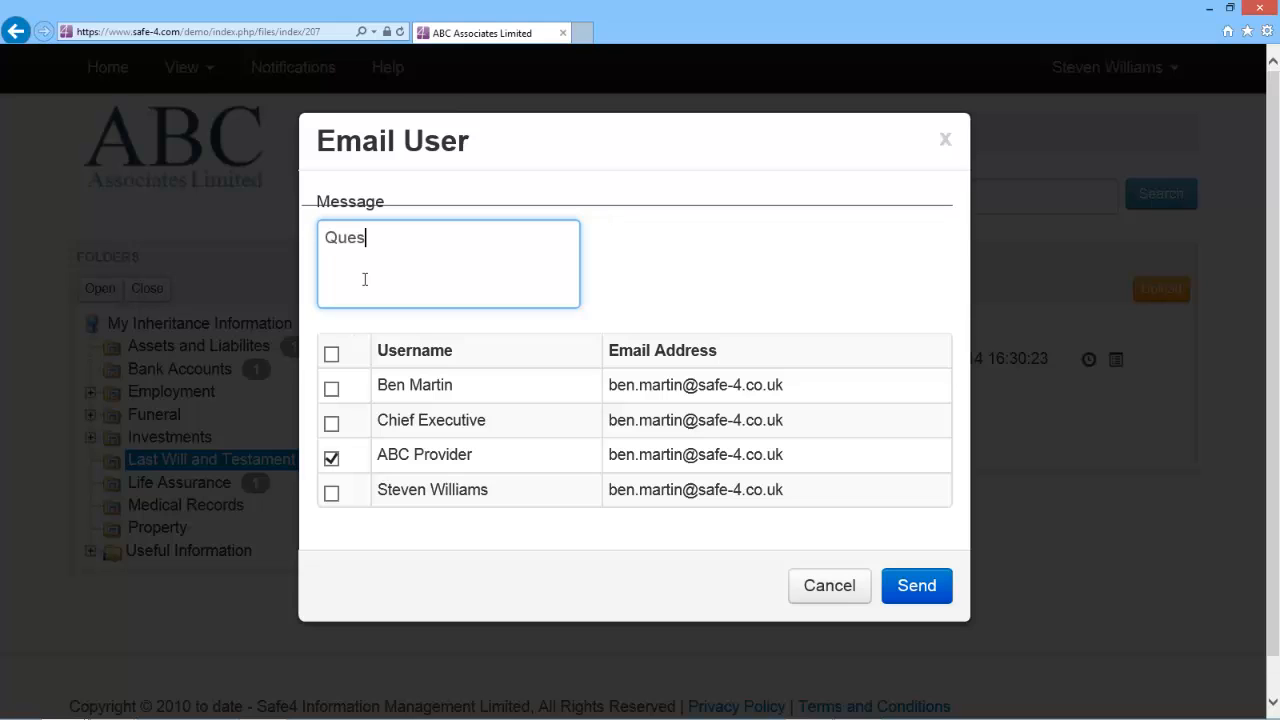
text(tion)
click(822, 592)
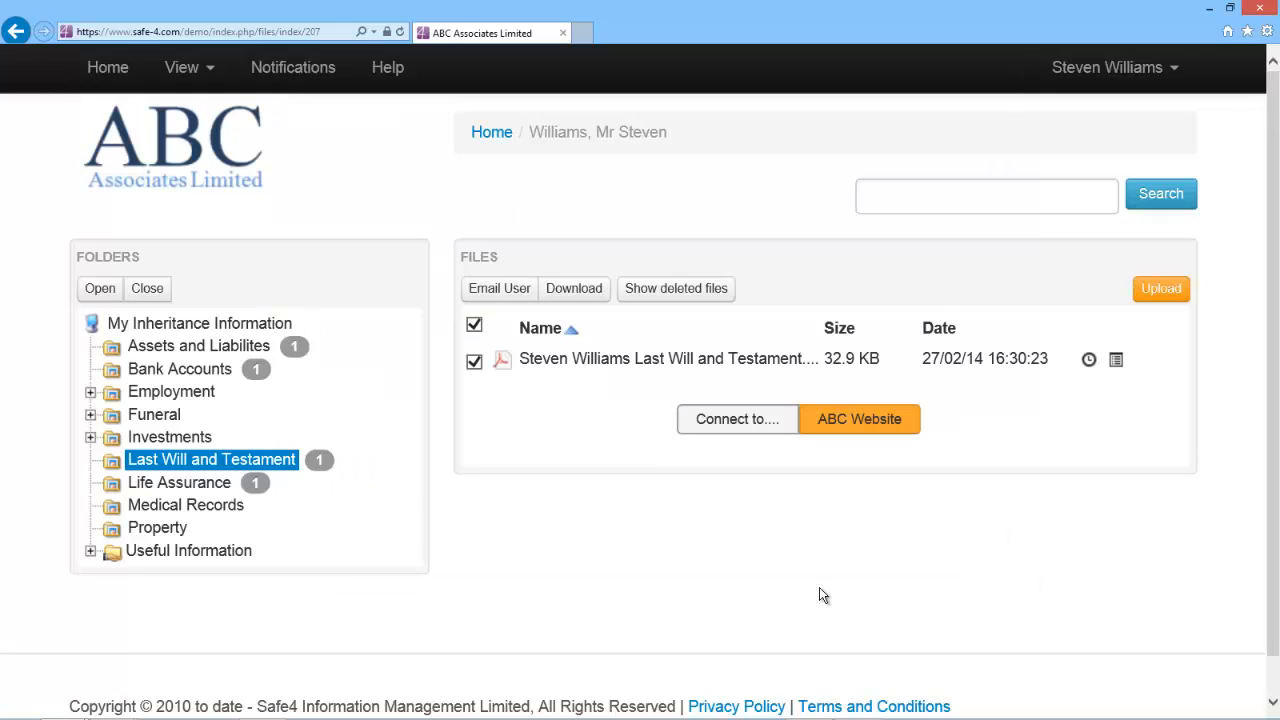
- Log out of the client account and sign in with the provider's username and password
click(1107, 67)
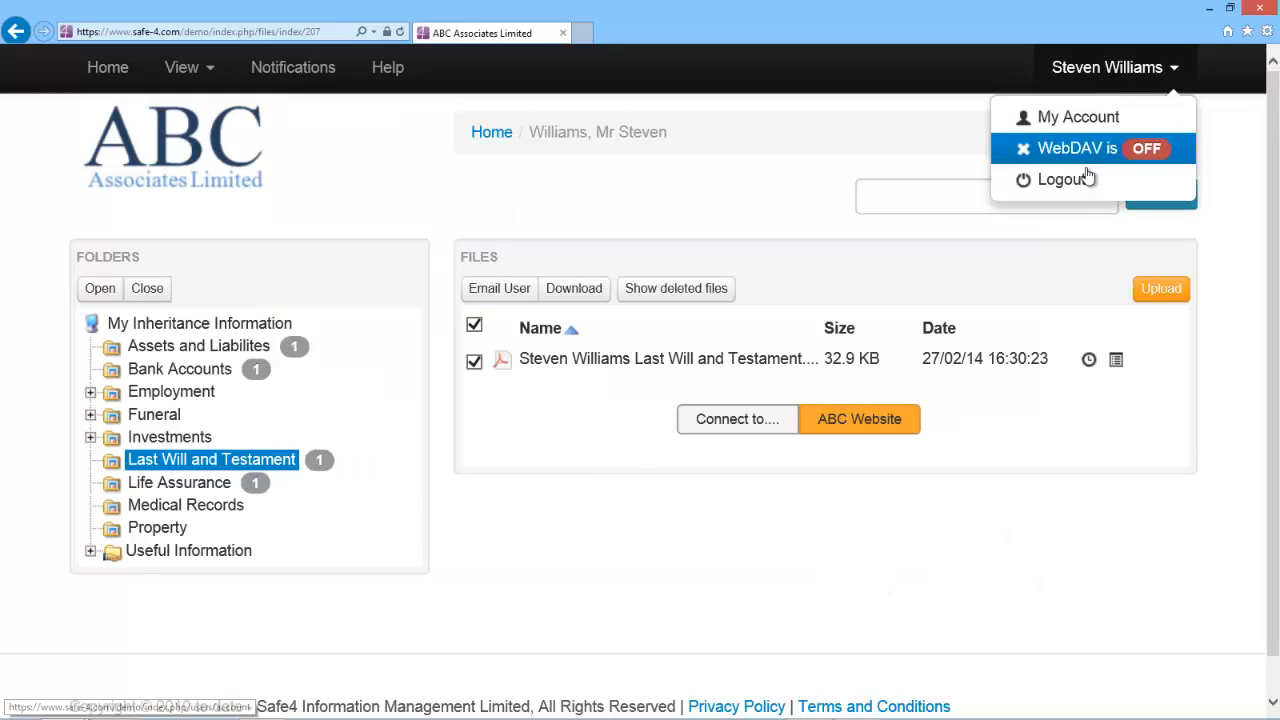
click(1061, 180)
click(615, 276)
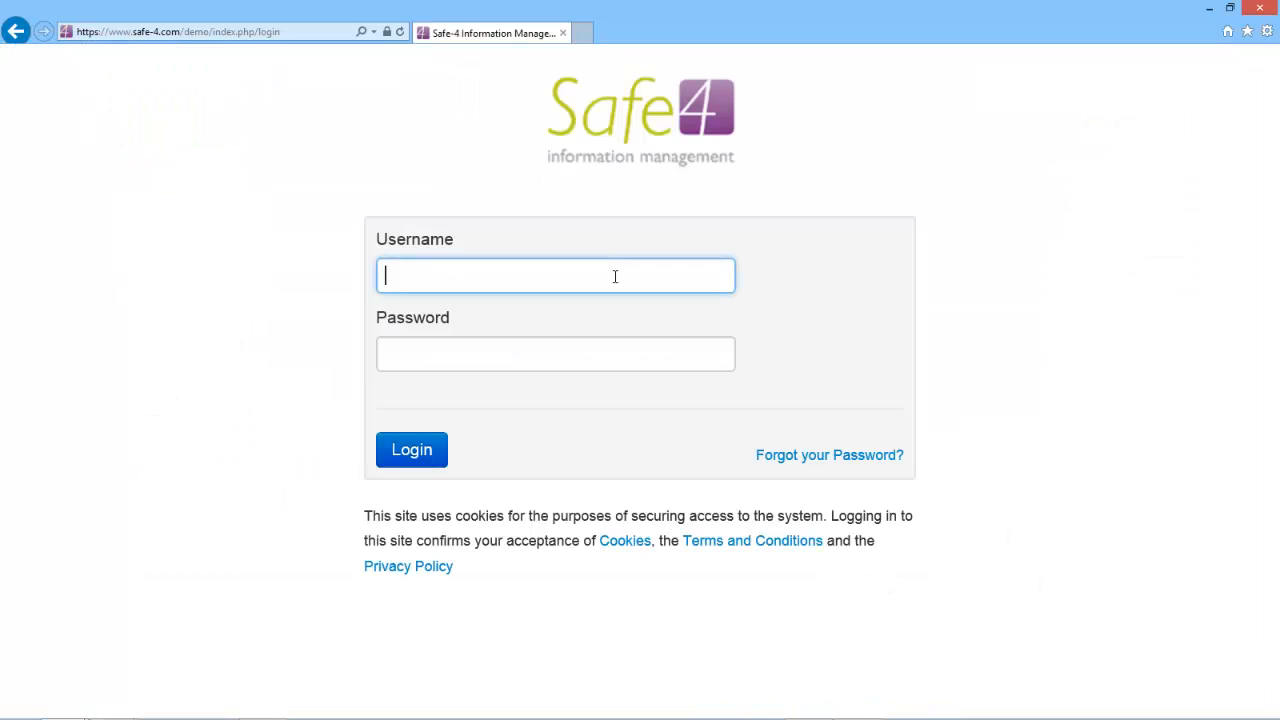
text(abc provider)
key(Tab)
text(••••••)
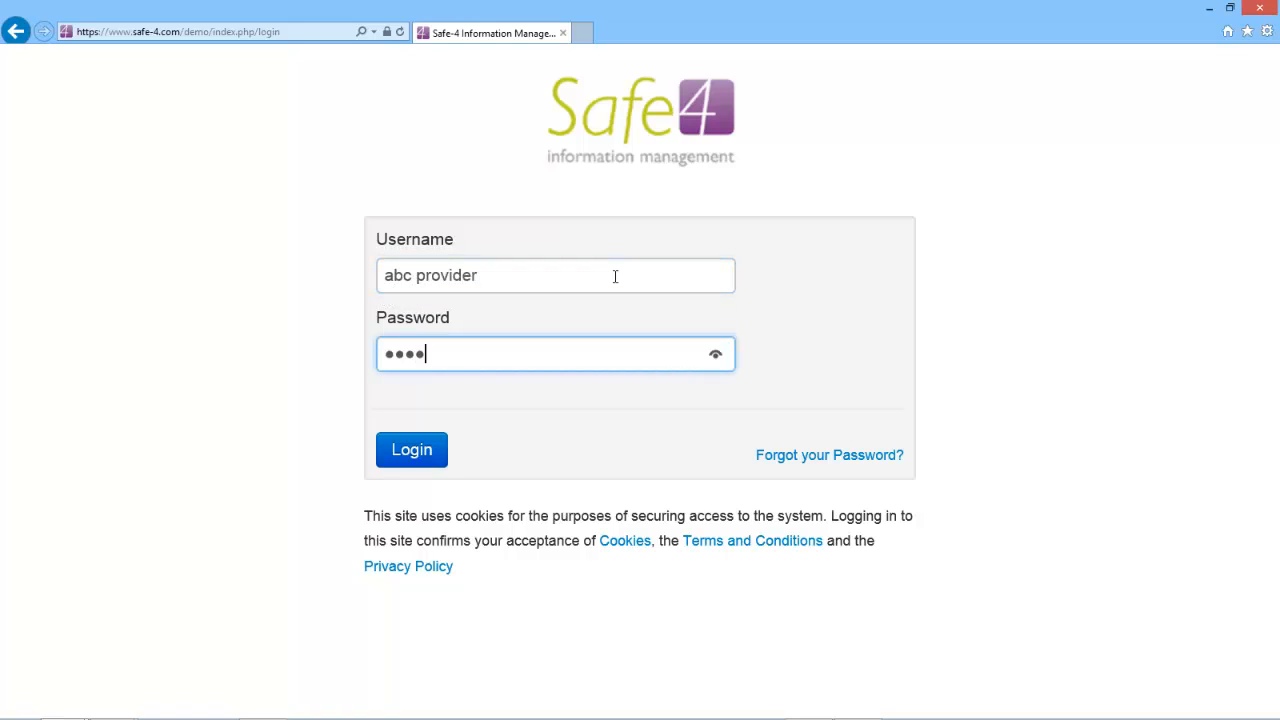
text(••)
key(Return)
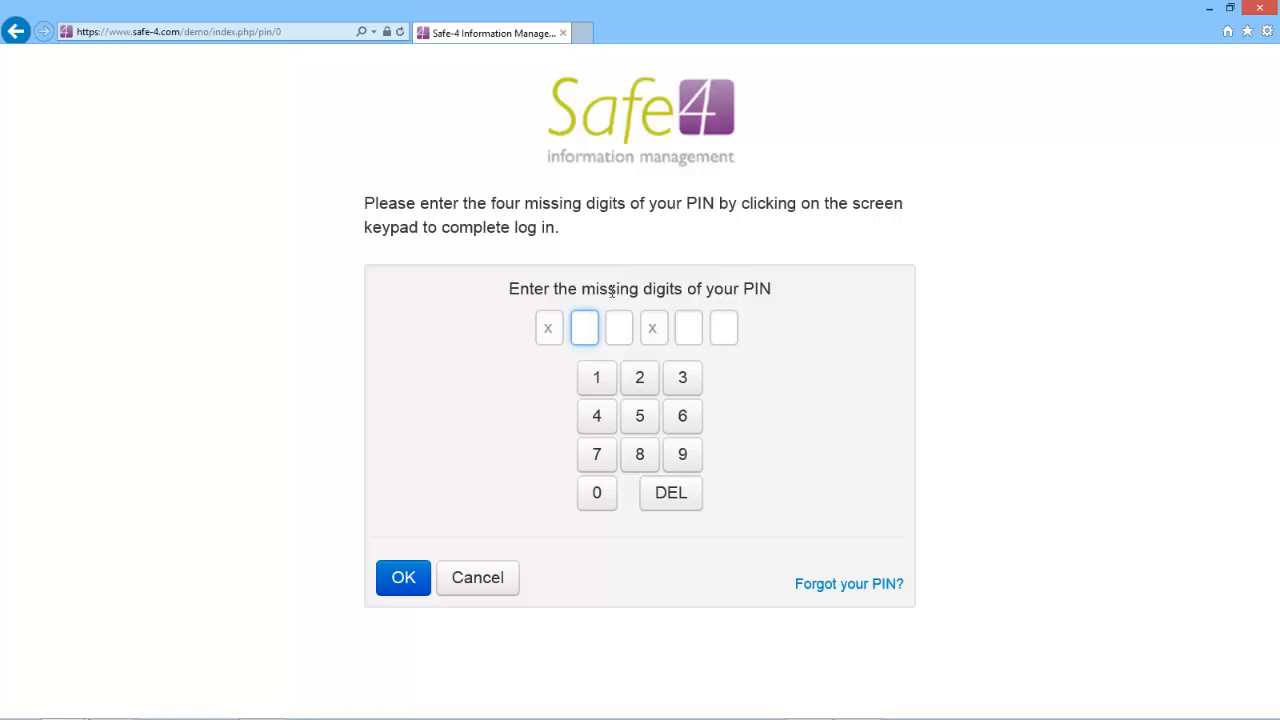
- Pass the PIN check with the four missing digits and open the client's folders page
click(646, 389)
click(680, 383)
click(646, 426)
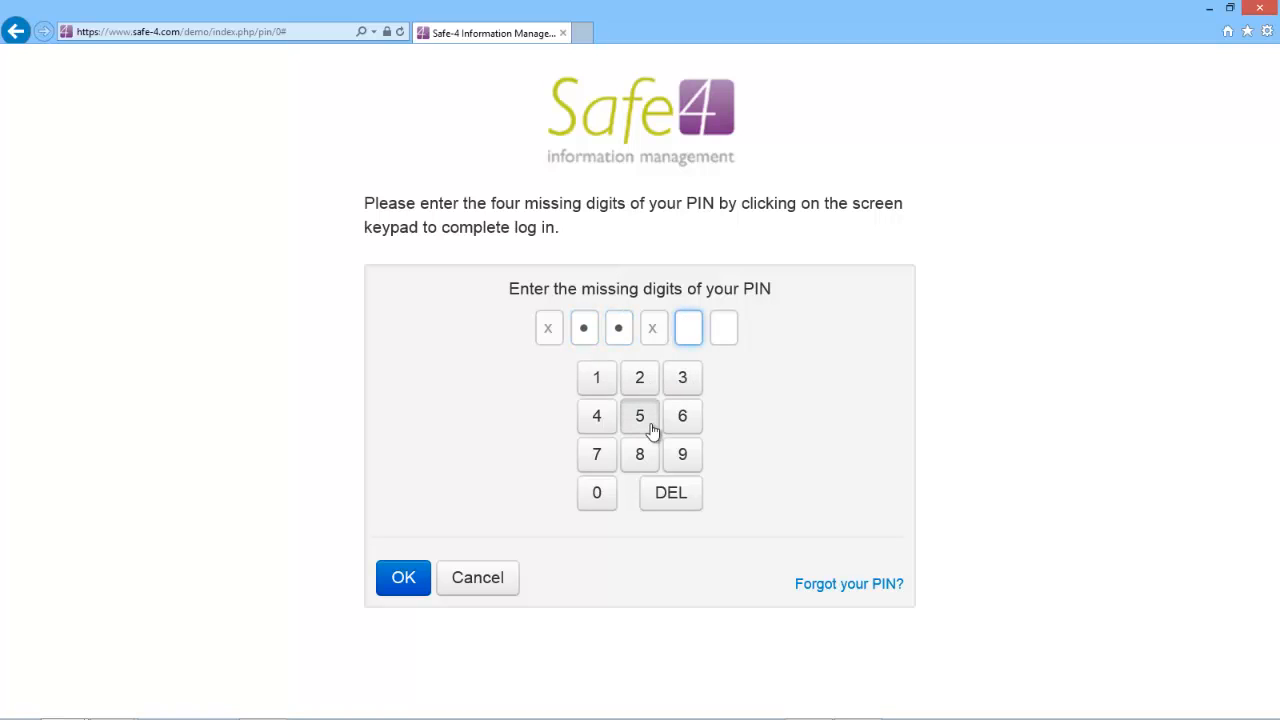
click(682, 416)
click(406, 577)
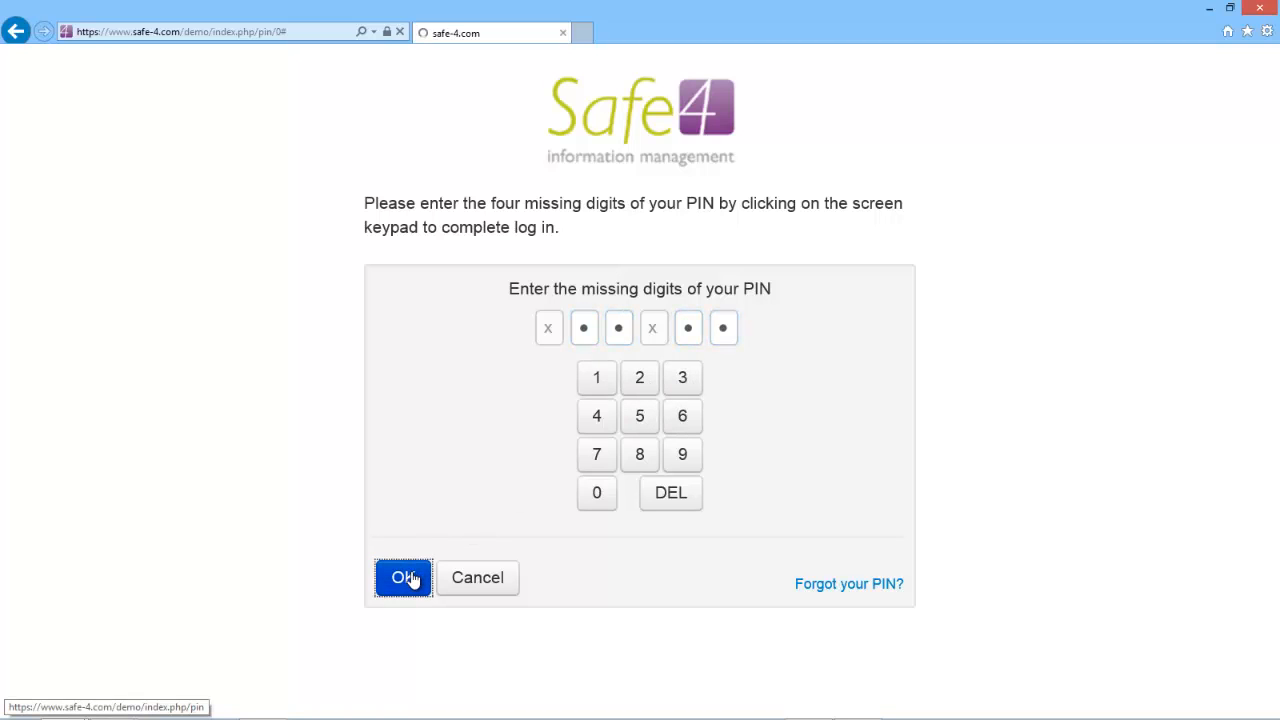
click(514, 506)
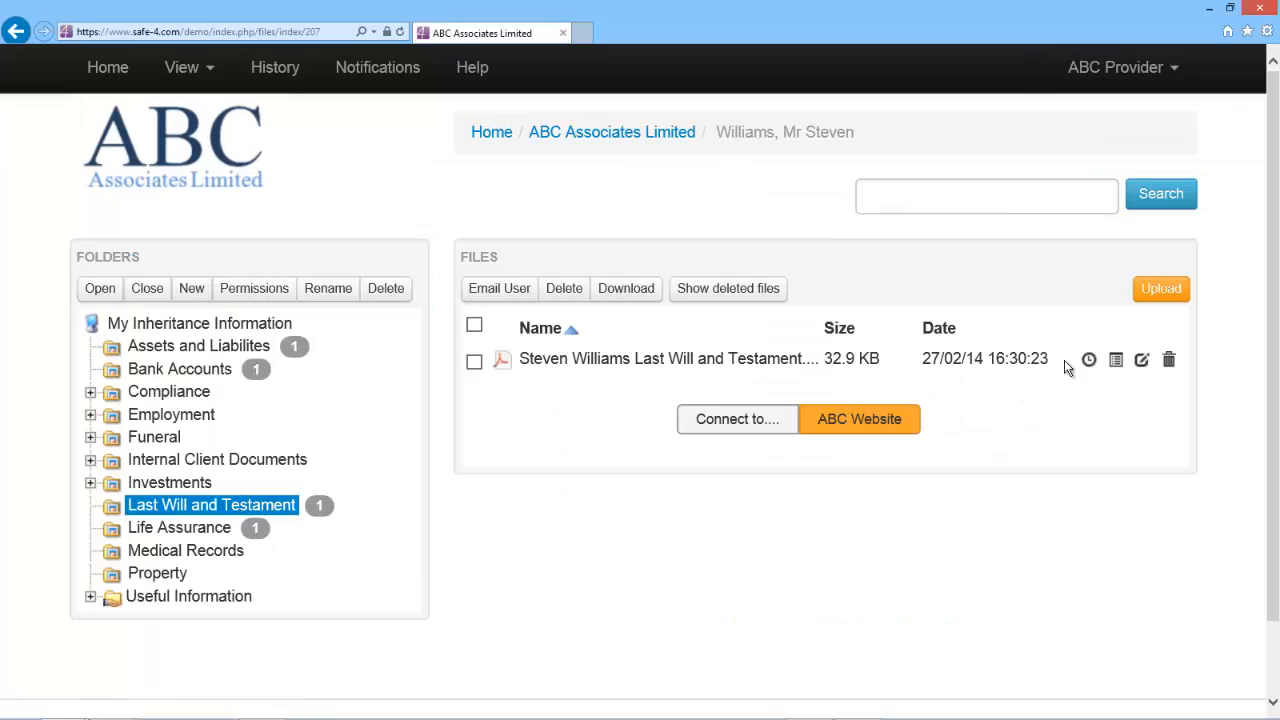
- Review the will PDF's audit log showing upload and download, then log out
click(1117, 362)
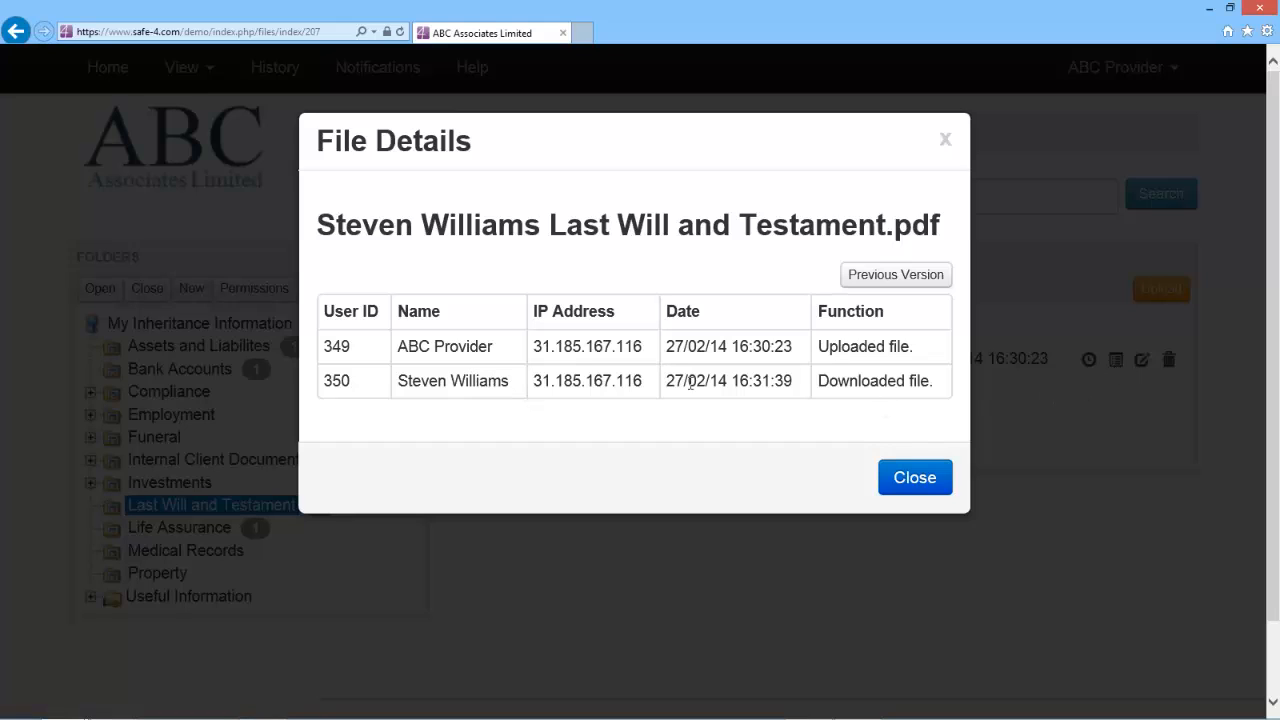
click(915, 480)
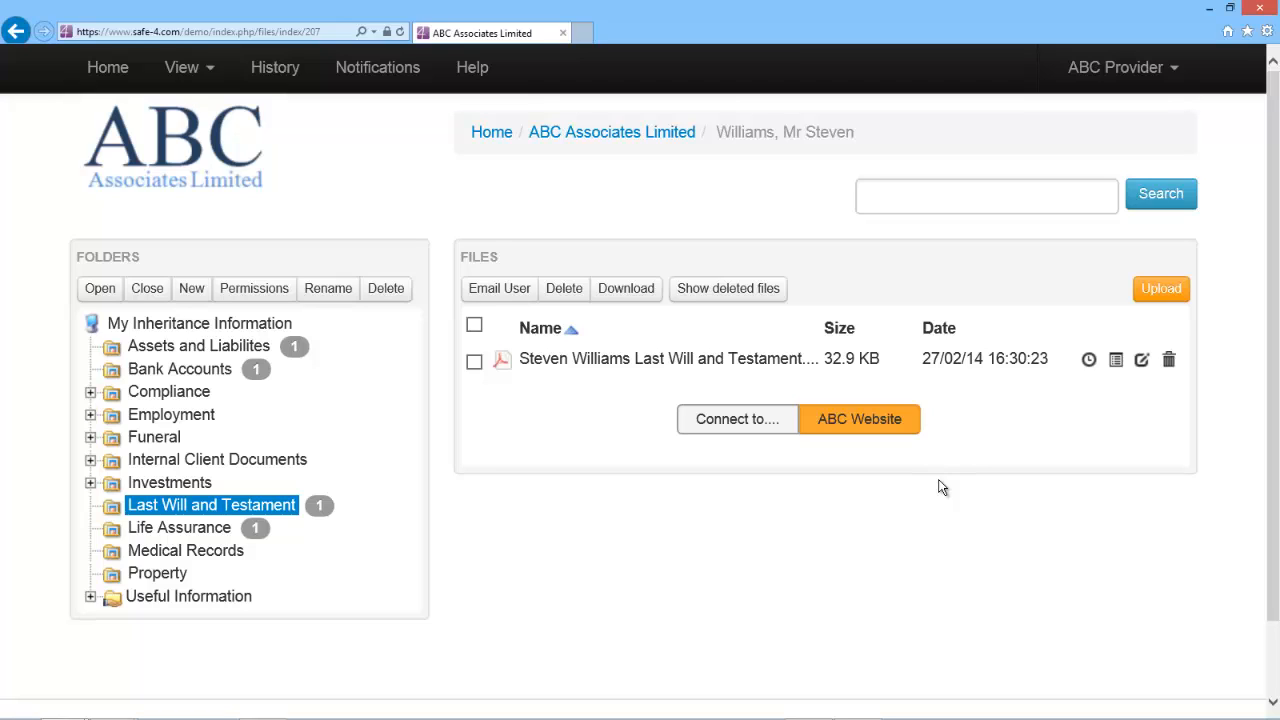
click(1110, 72)
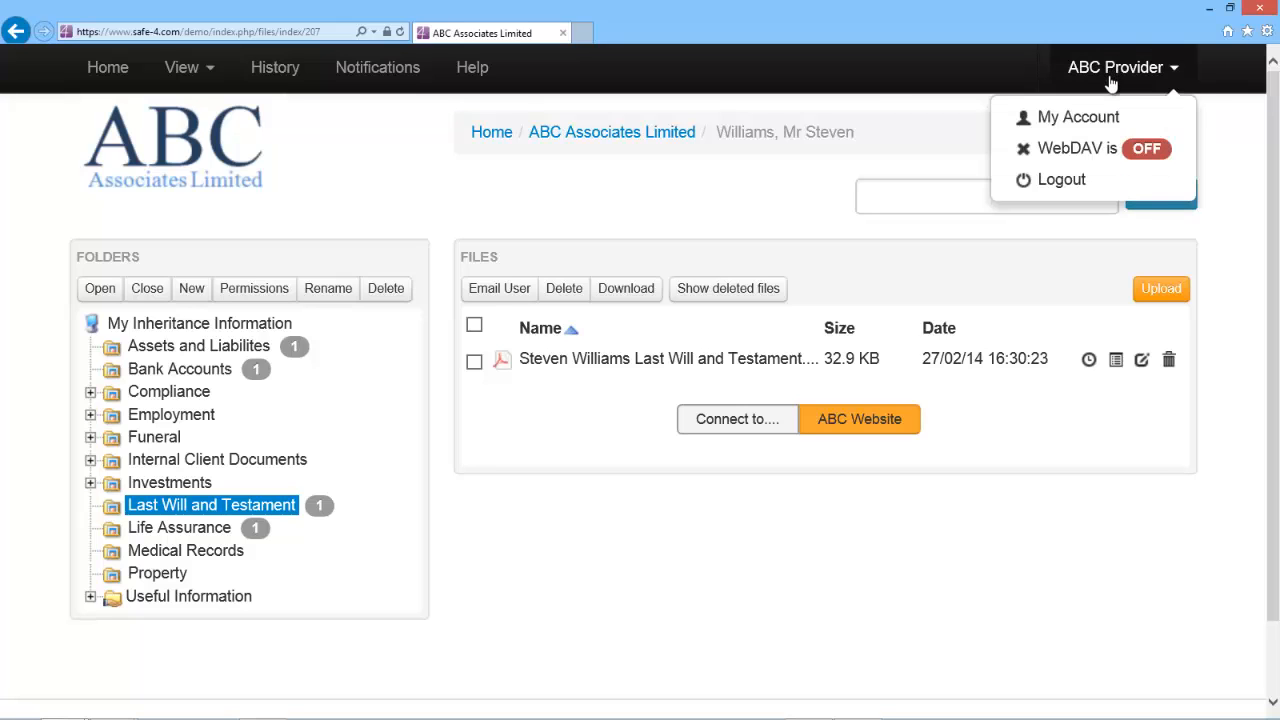
click(1068, 182)
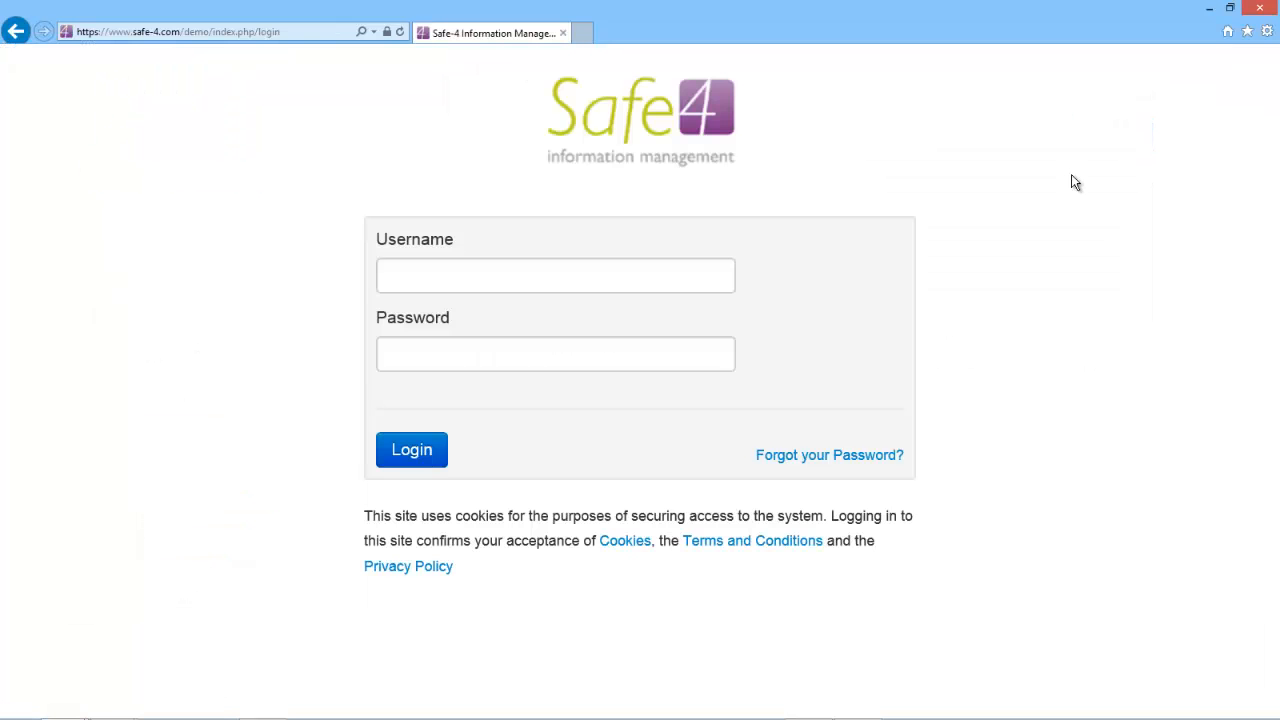